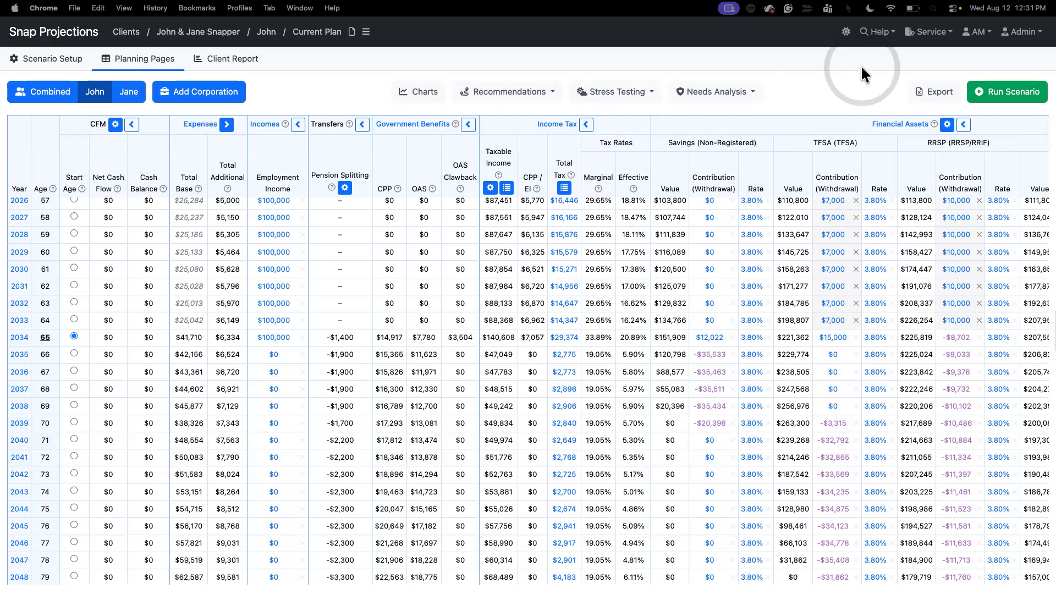
Switch the interface to dark mode and return it to light mode.
{"action": "left_click", "coordinate": [846, 34]}
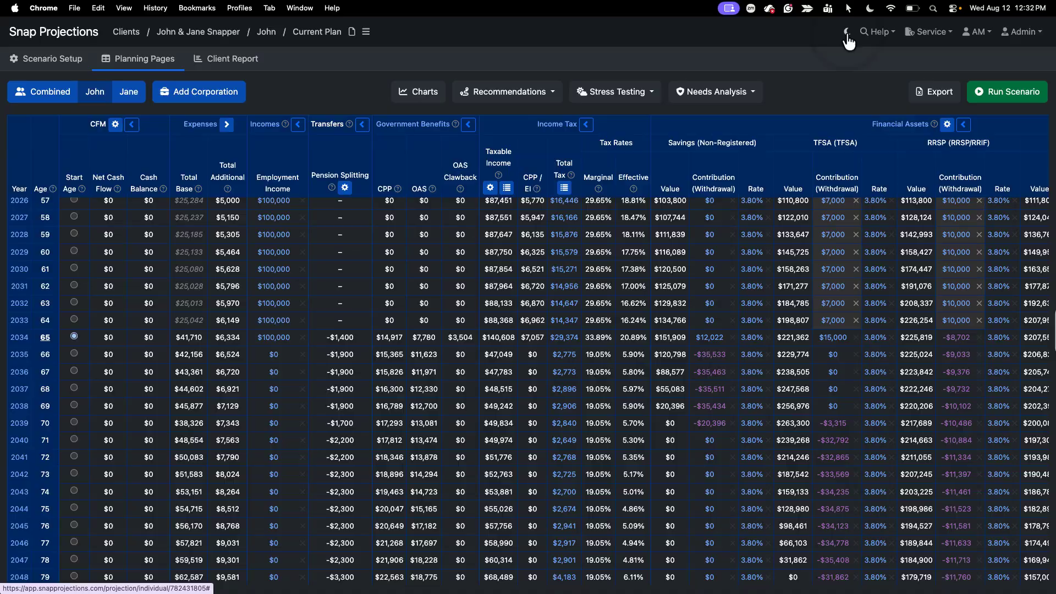
{"action": "left_click", "coordinate": [848, 39]}
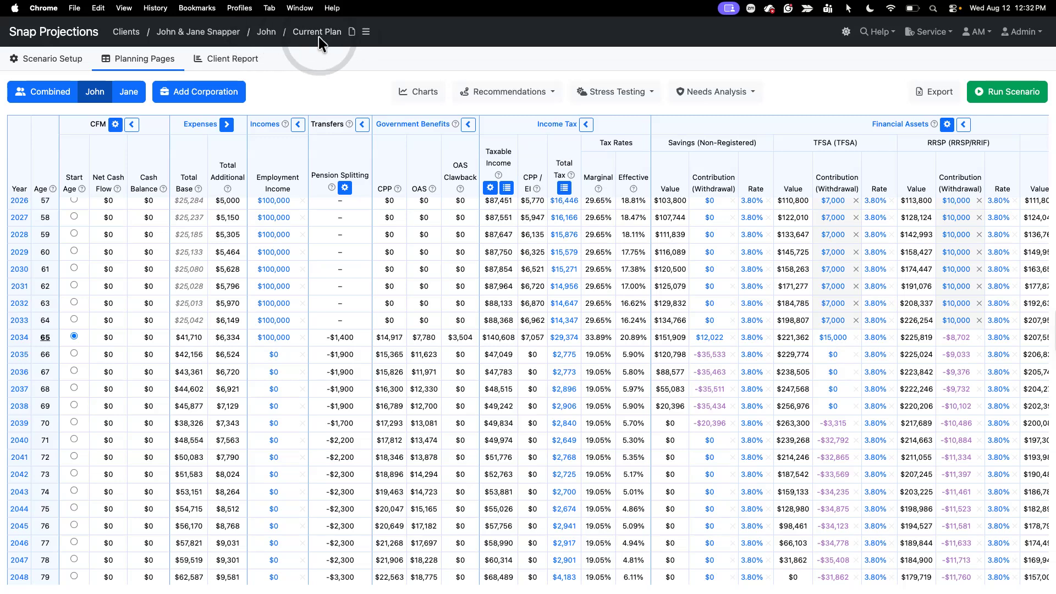
Review the current scenario's management options and the sections available under Scenario Setup.
{"action": "left_click", "coordinate": [366, 31]}
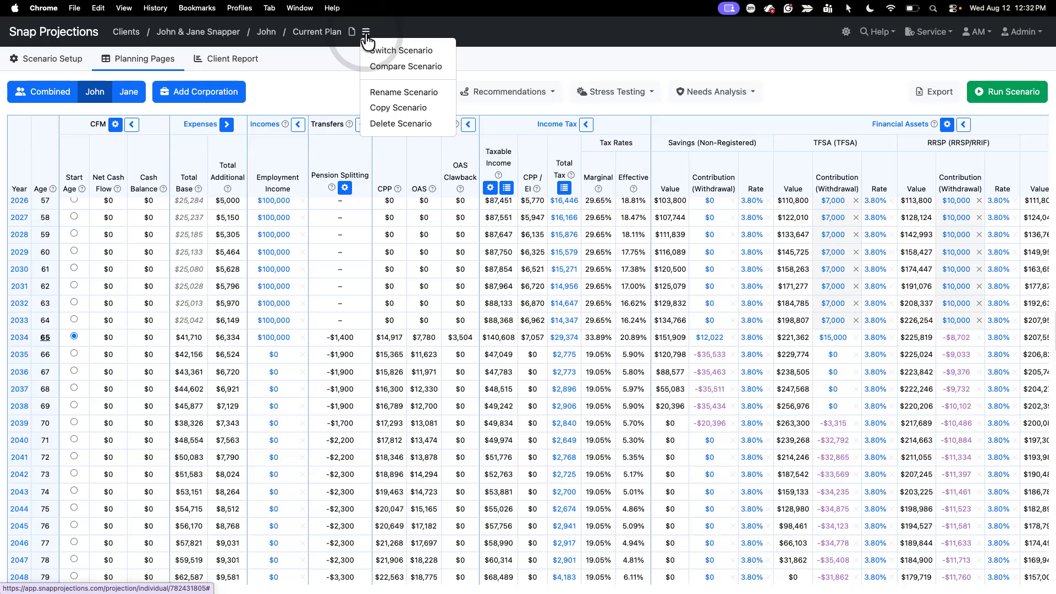
{"action": "left_click", "coordinate": [307, 63]}
{"action": "left_click", "coordinate": [44, 59]}
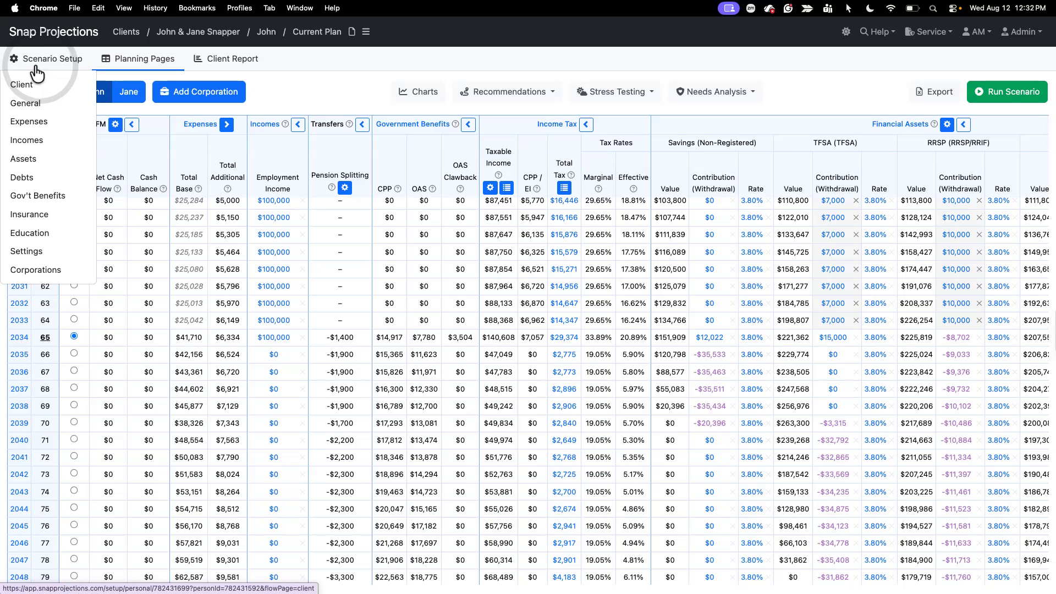
{"action": "left_click", "coordinate": [120, 64]}
{"action": "left_click", "coordinate": [218, 71]}
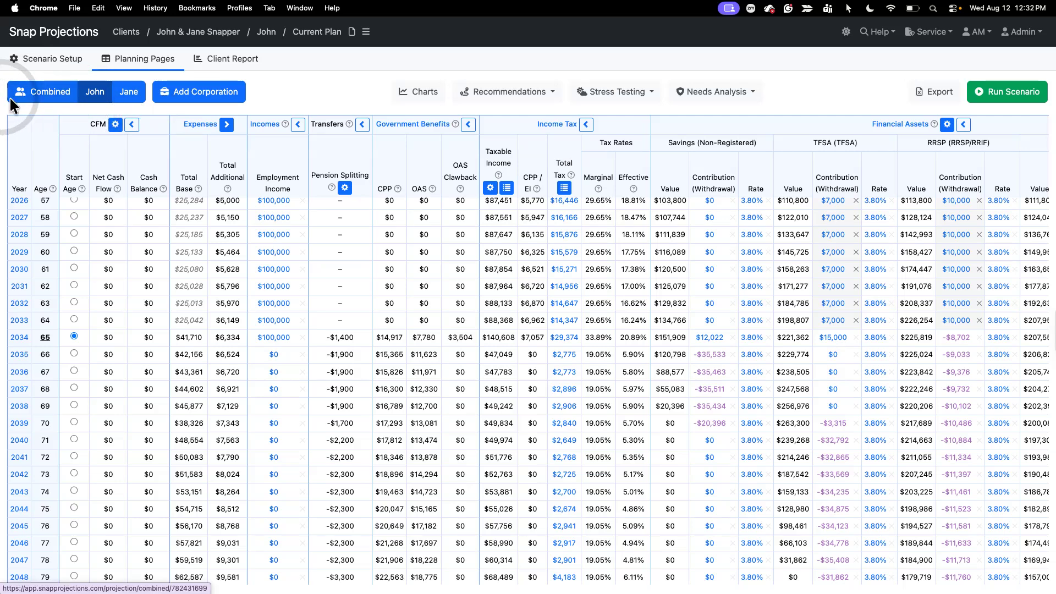
View the couple's combined planning page and the second spouse's individual planning page.
{"action": "left_click", "coordinate": [49, 101]}
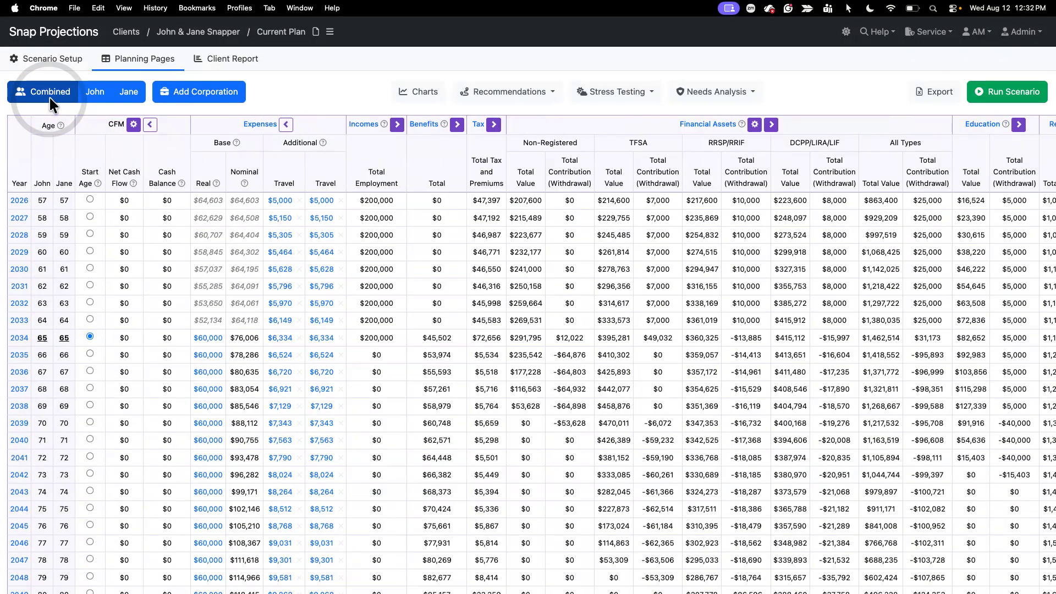
{"action": "left_click", "coordinate": [90, 90]}
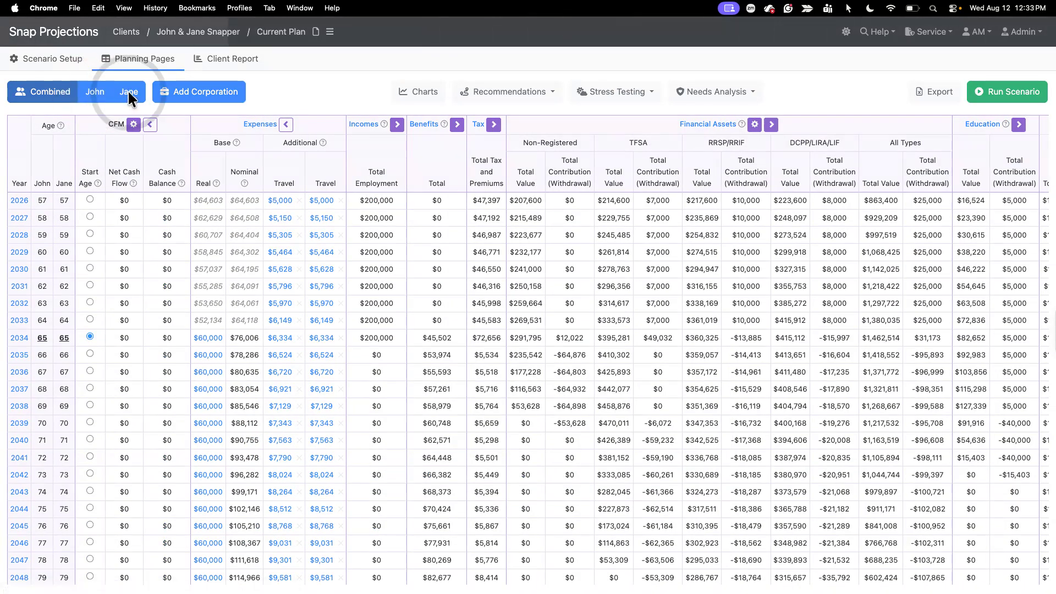
{"action": "left_click", "coordinate": [129, 93]}
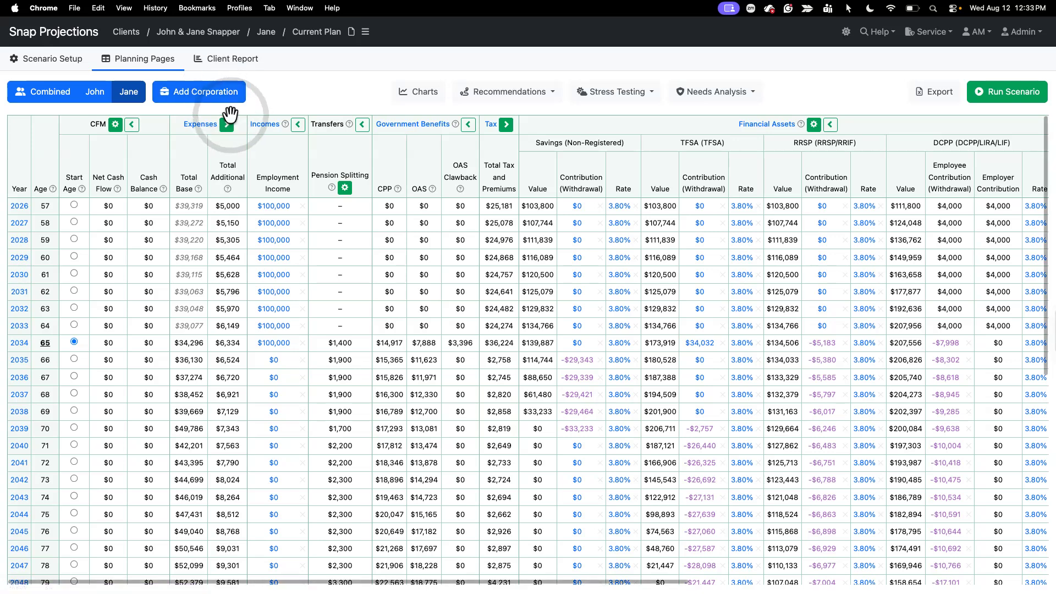
Zoom the page out two levels to fit more of the planning table, and restore the original zoom.
{"action": "key", "text": "super+minus"}
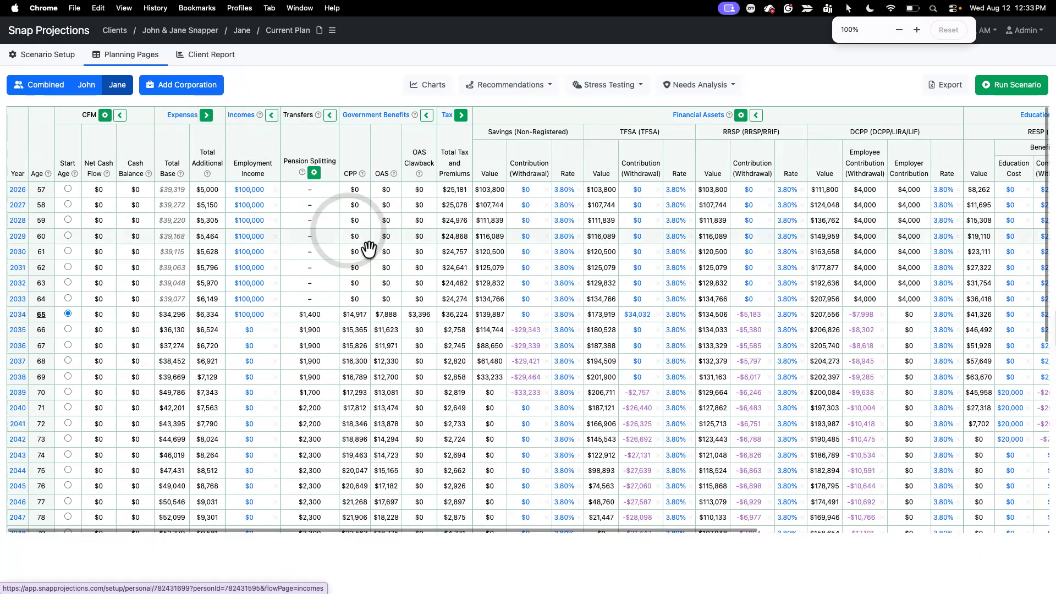
{"action": "scroll", "coordinate": [407, 355], "scroll_direction": "right", "scroll_amount": 2}
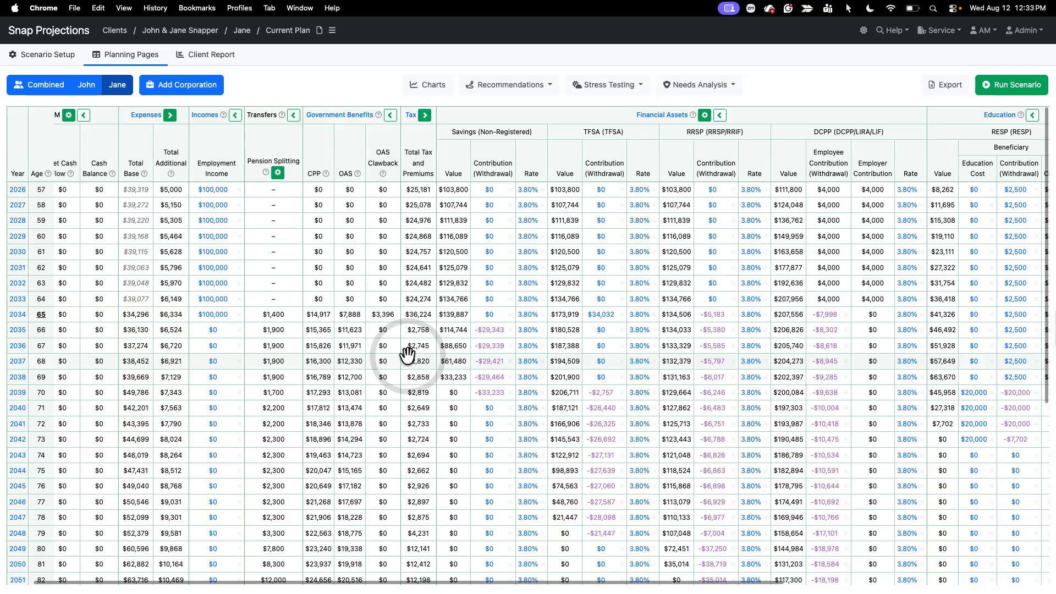
{"action": "key", "text": "super+minus"}
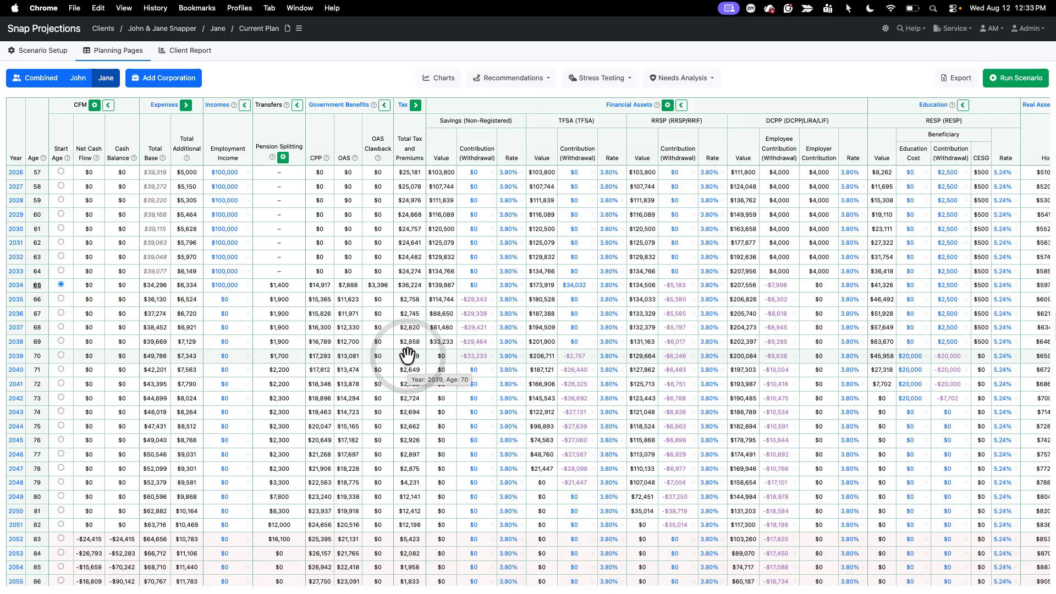
{"action": "key", "text": "super+plus"}
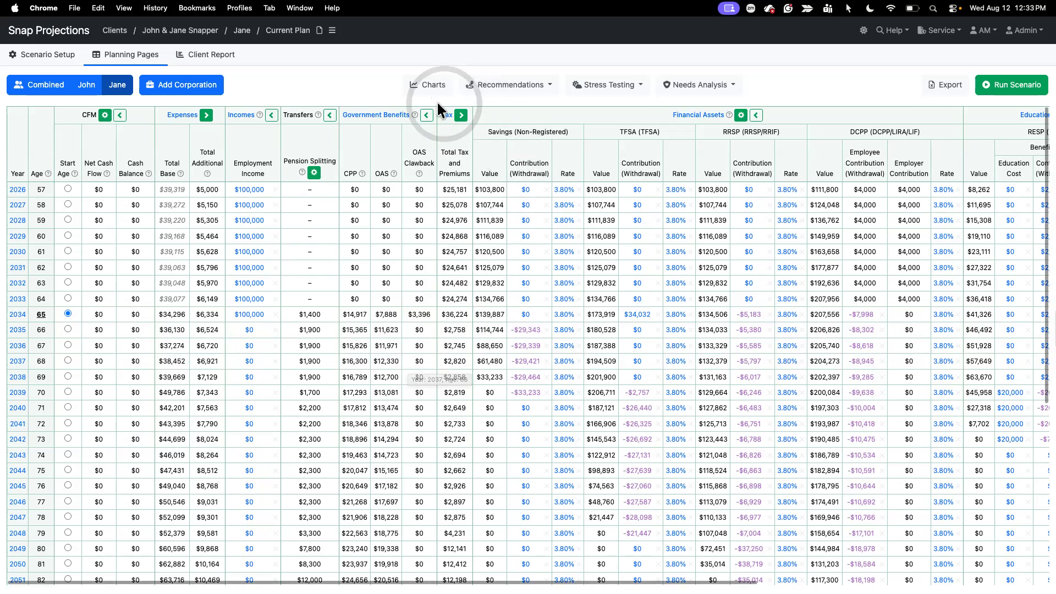
{"action": "key", "text": "super+plus"}
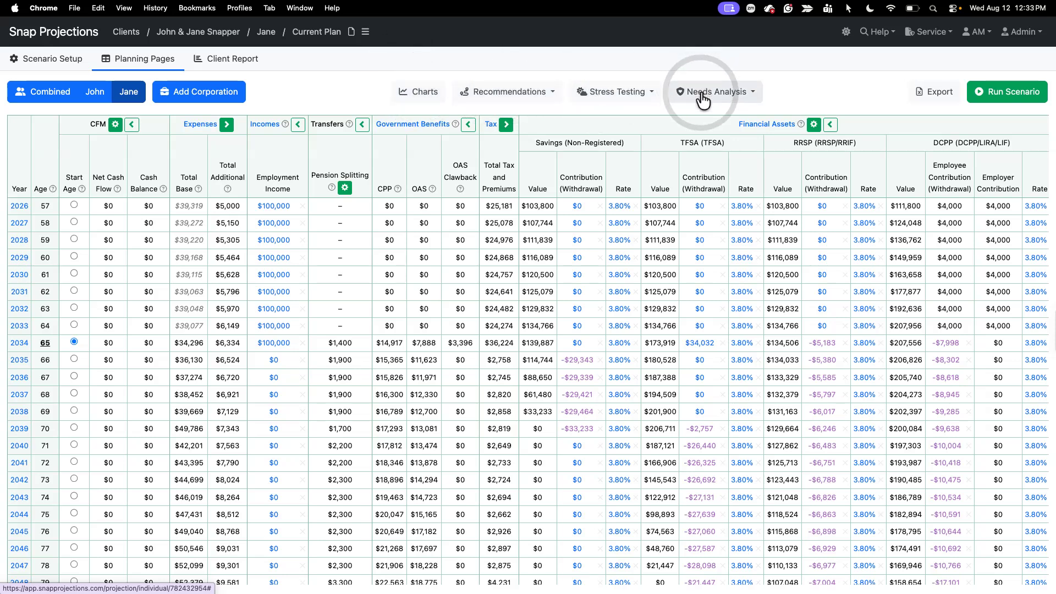
Enlarge the page by two zoom levels to view its compact toolbar, and return the zoom to 110%.
{"action": "key", "text": "super+equal"}
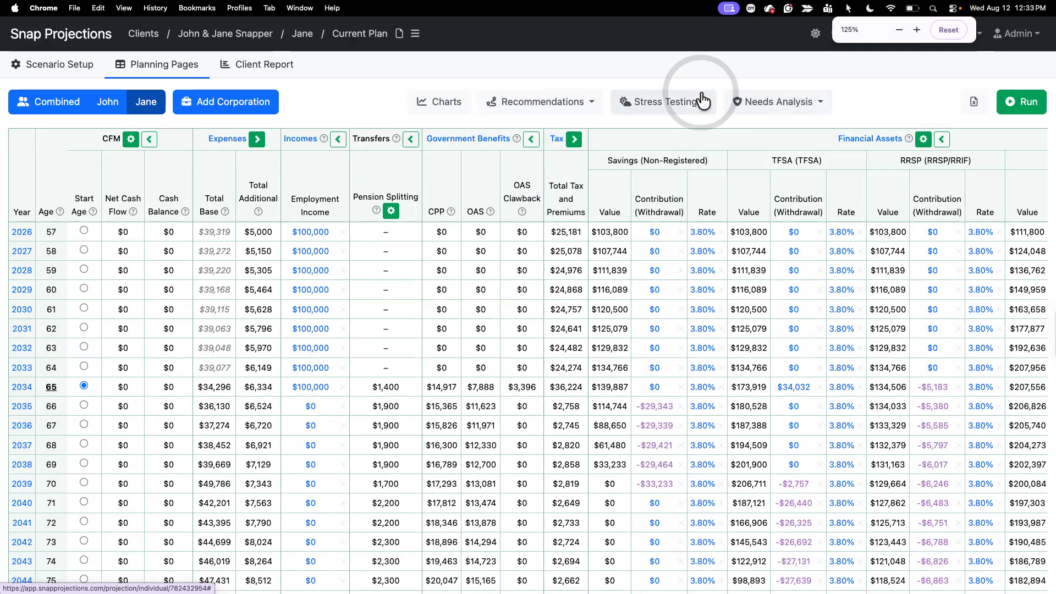
{"action": "key", "text": "super+equal"}
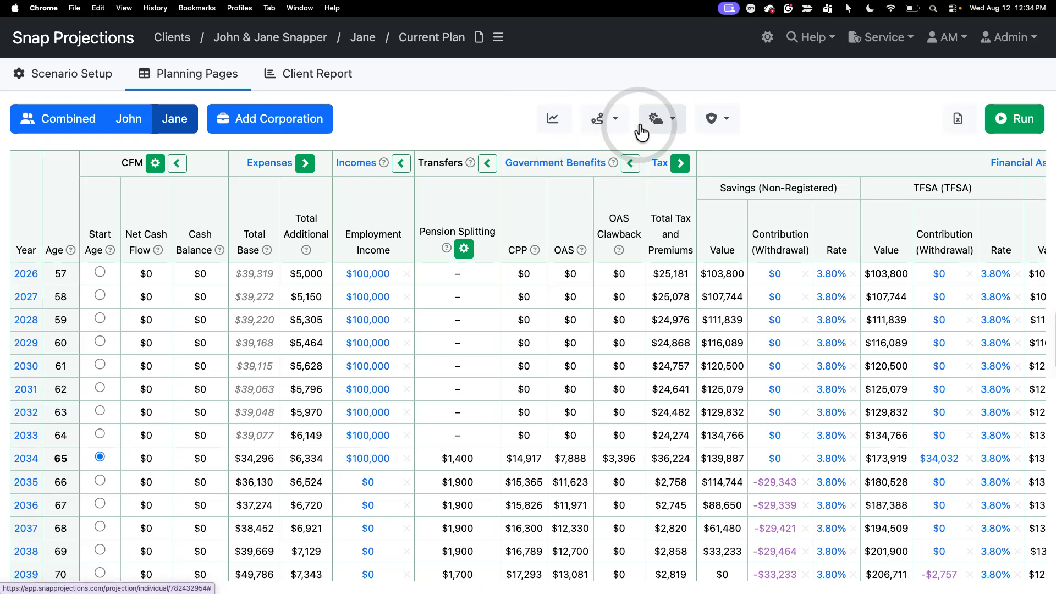
{"action": "left_click", "coordinate": [597, 118]}
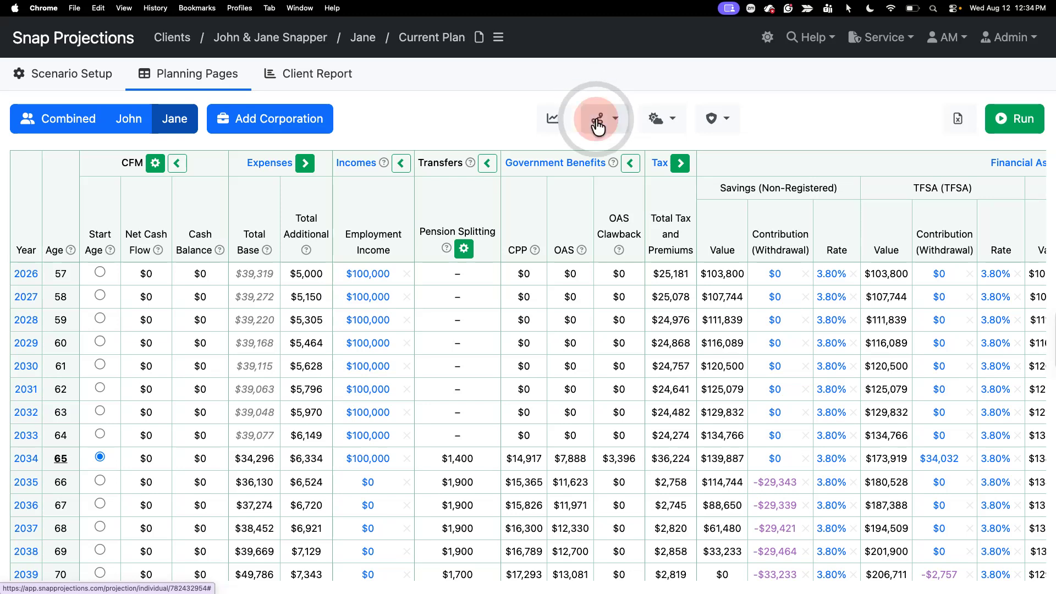
{"action": "left_click", "coordinate": [480, 126]}
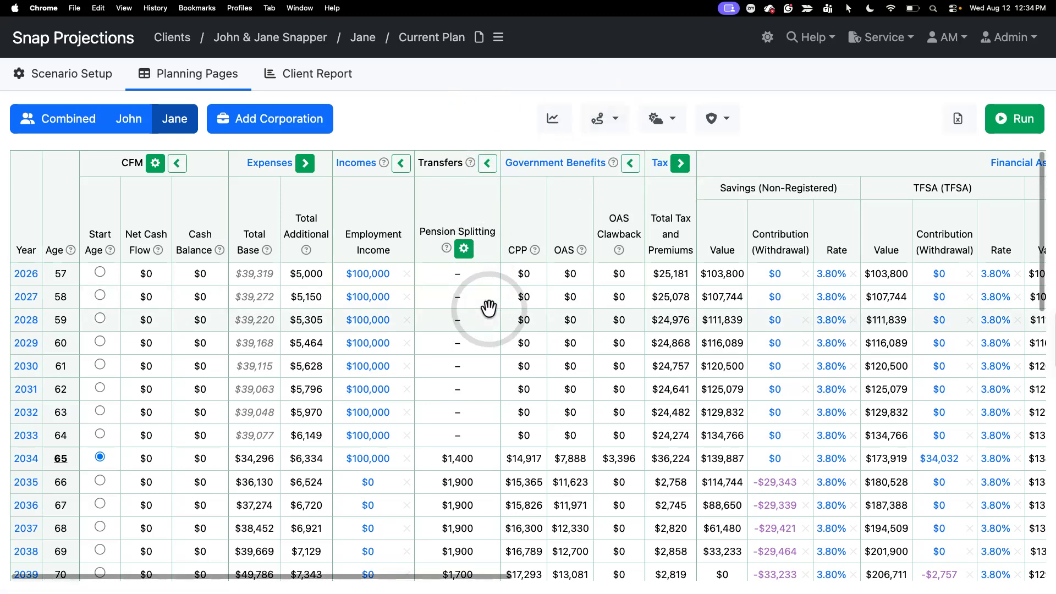
{"action": "key", "text": "super+minus"}
{"action": "key", "text": "super+minus"}
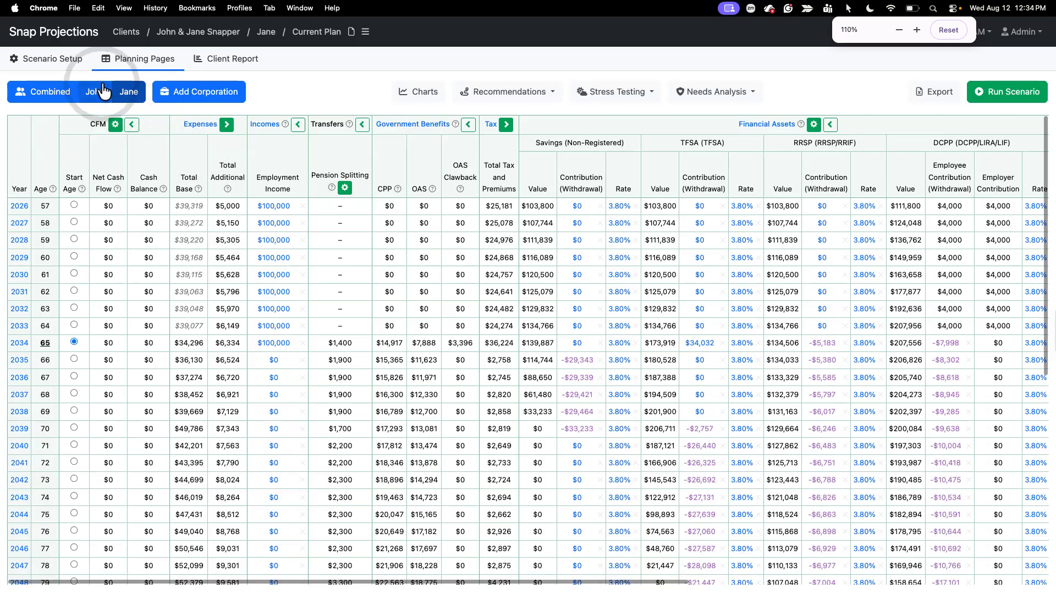
Open the first spouse's planning page and compare the Financial Assets section's condensed totals with its expanded account details.
{"action": "left_click", "coordinate": [98, 92]}
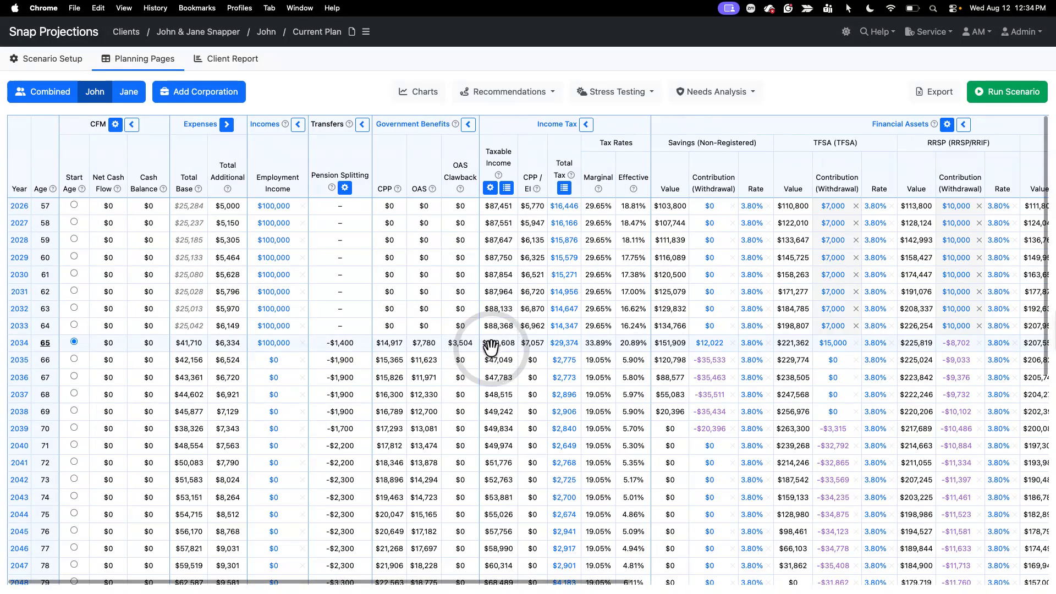
{"action": "scroll", "coordinate": [491, 347], "scroll_direction": "right", "scroll_amount": 6}
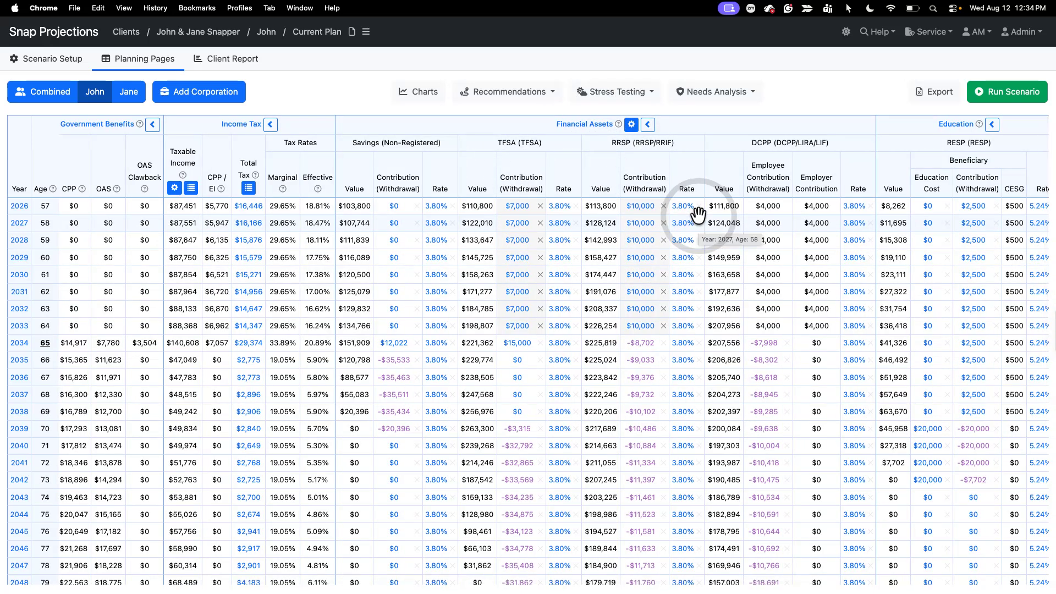
{"action": "scroll", "coordinate": [697, 212], "scroll_direction": "right", "scroll_amount": 1}
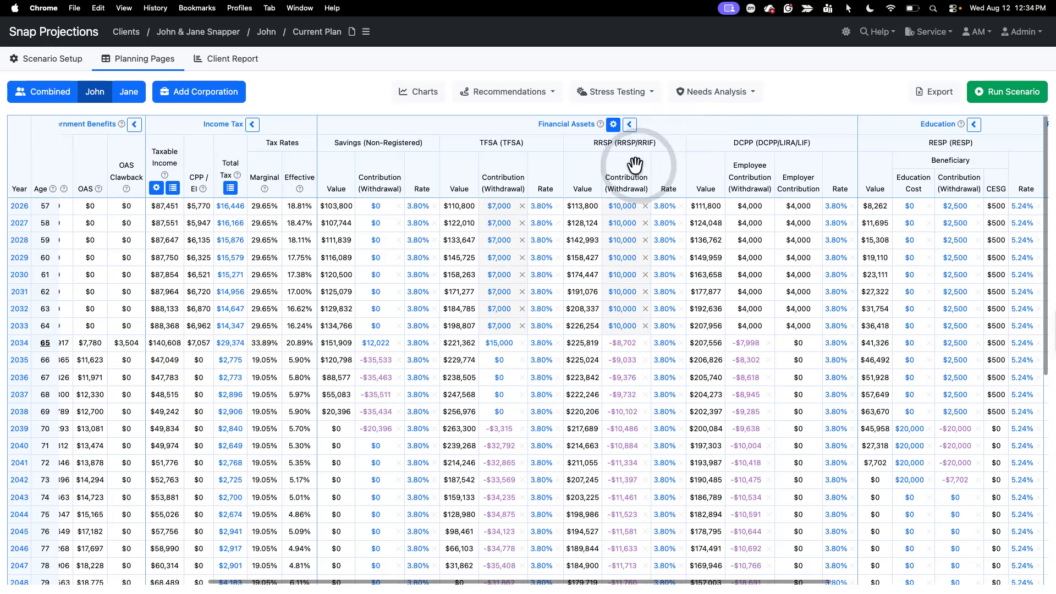
{"action": "left_click", "coordinate": [629, 125]}
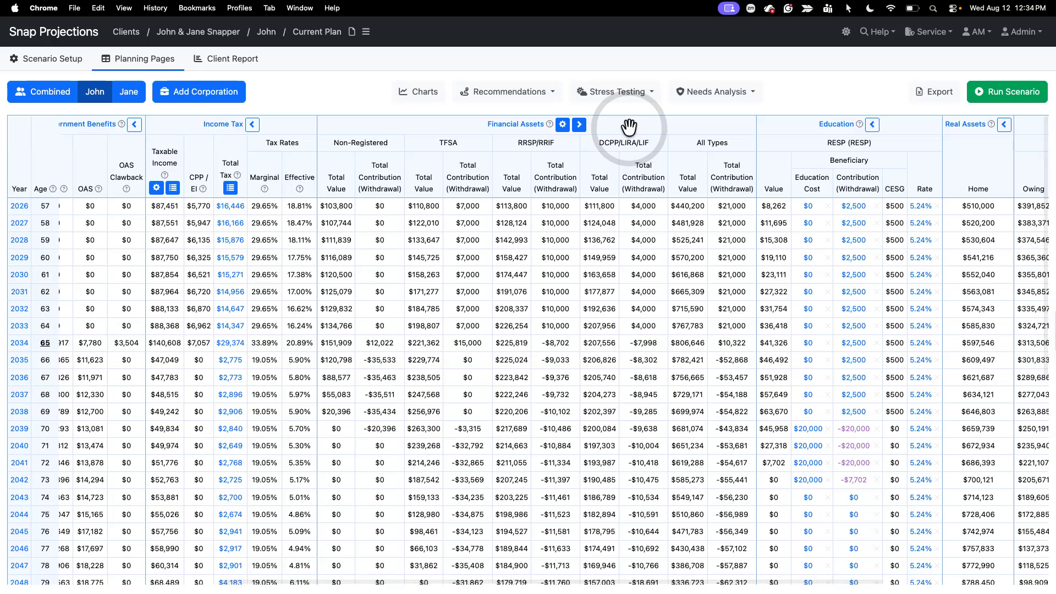
{"action": "left_click", "coordinate": [579, 124]}
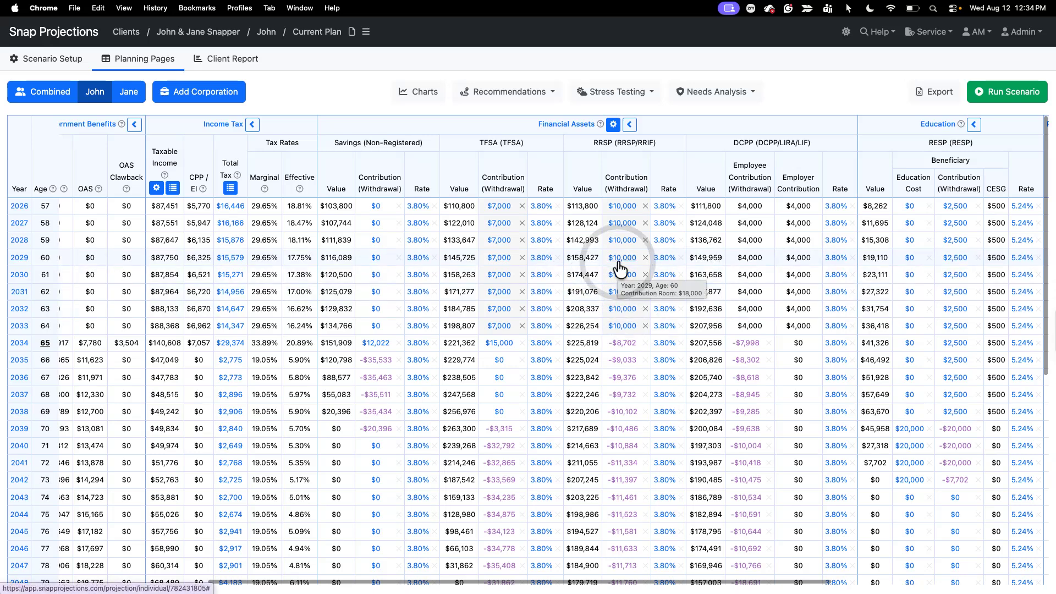
Examine the first spouse's planning table from cash flow and government benefits across to financial assets and education.
{"action": "scroll", "coordinate": [619, 261], "scroll_direction": "left", "scroll_amount": 3}
{"action": "scroll", "coordinate": [619, 259], "scroll_direction": "left", "scroll_amount": 5}
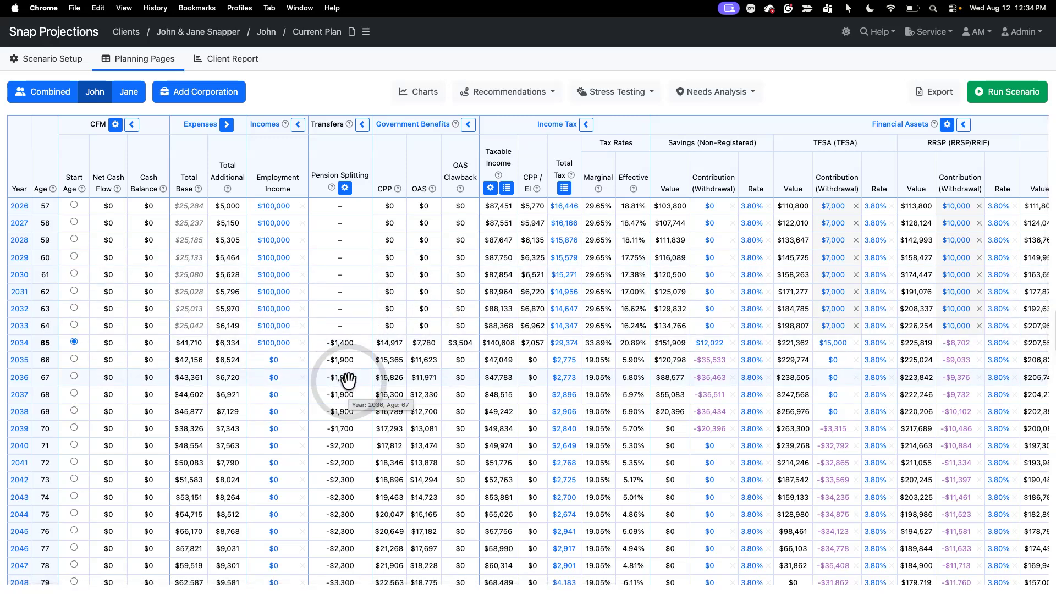
{"action": "scroll", "coordinate": [348, 379], "scroll_direction": "right", "scroll_amount": 15}
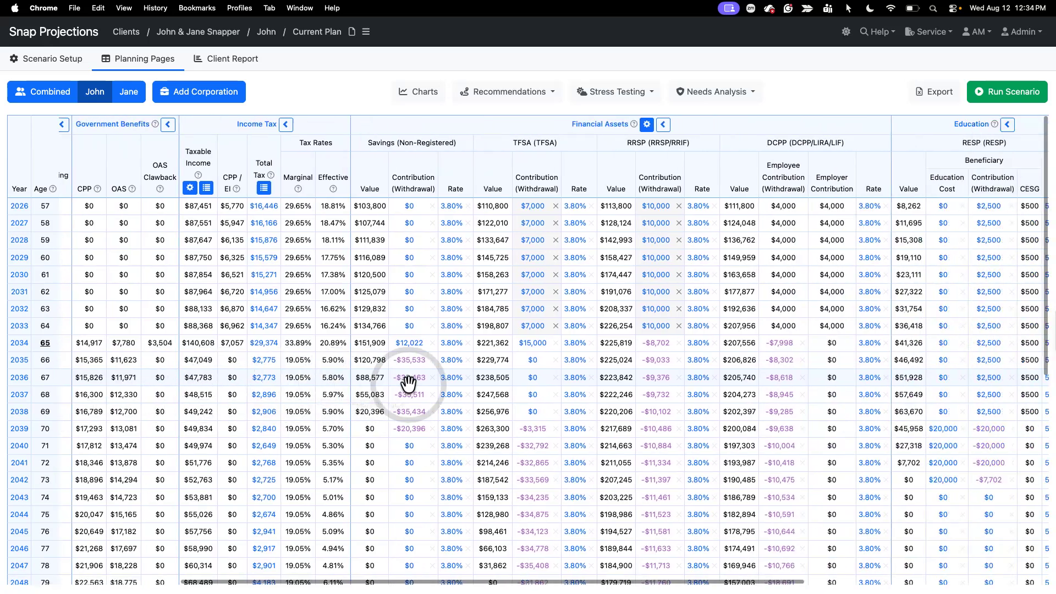
{"action": "scroll", "coordinate": [408, 384], "scroll_direction": "left", "scroll_amount": 15}
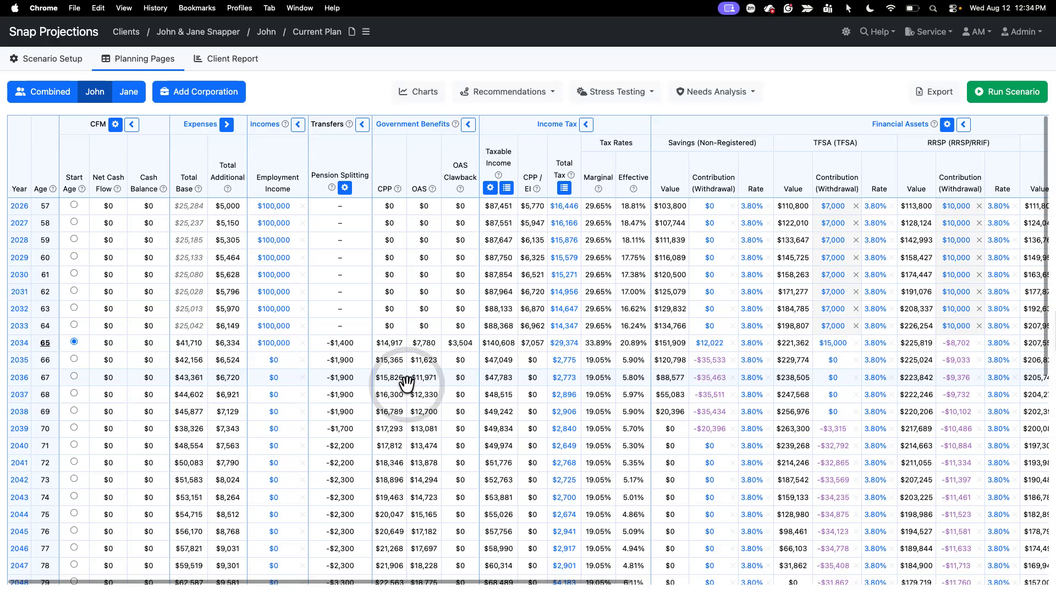
{"action": "left_click_drag", "start_coordinate": [356, 587], "coordinate": [329, 588]}
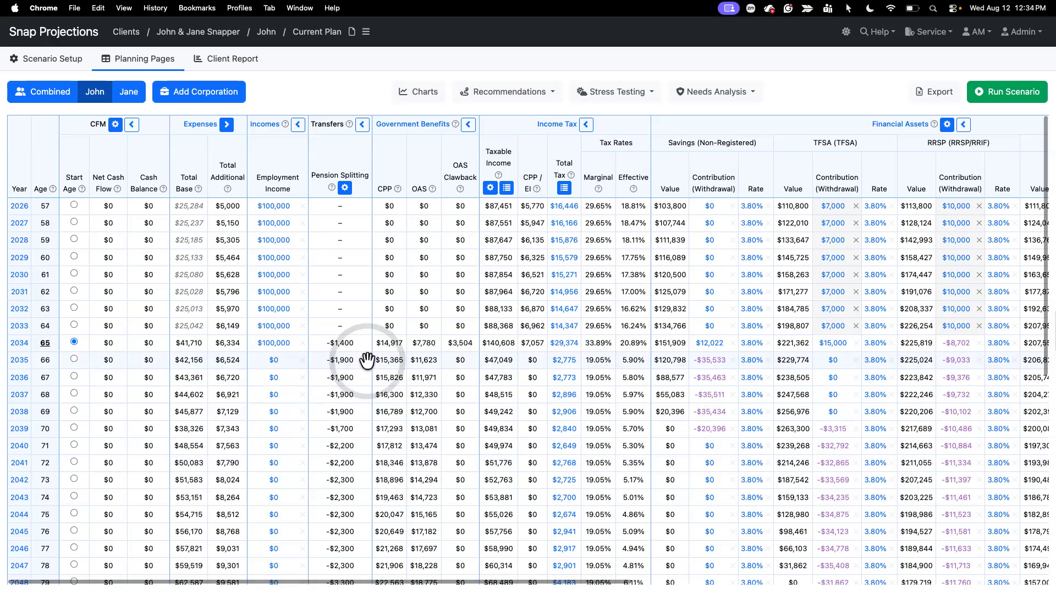
{"action": "left_click_drag", "start_coordinate": [391, 349], "coordinate": [392, 293]}
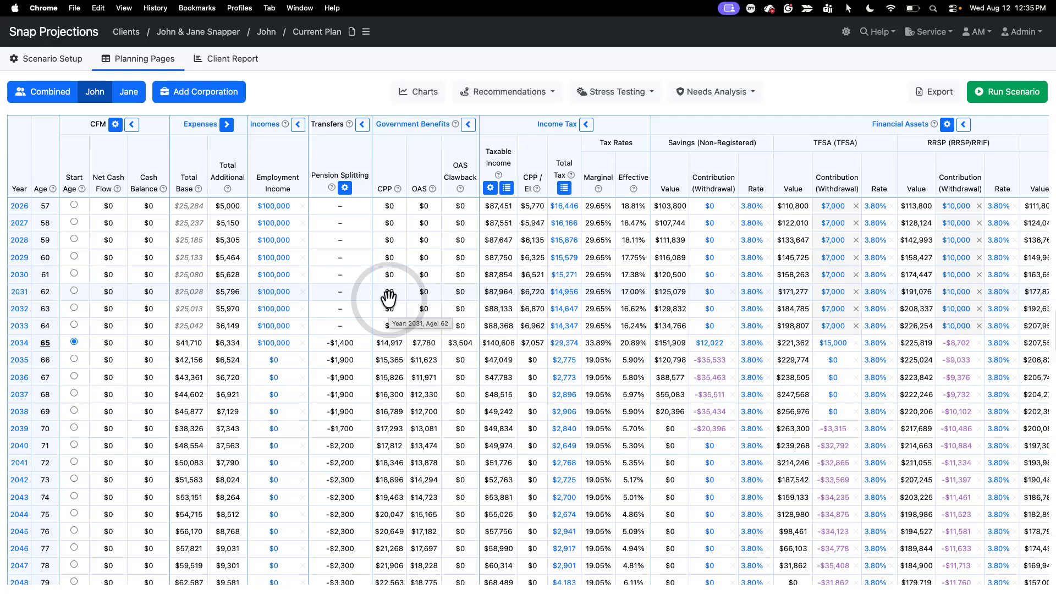
{"action": "scroll", "coordinate": [388, 298], "scroll_direction": "right", "scroll_amount": 10}
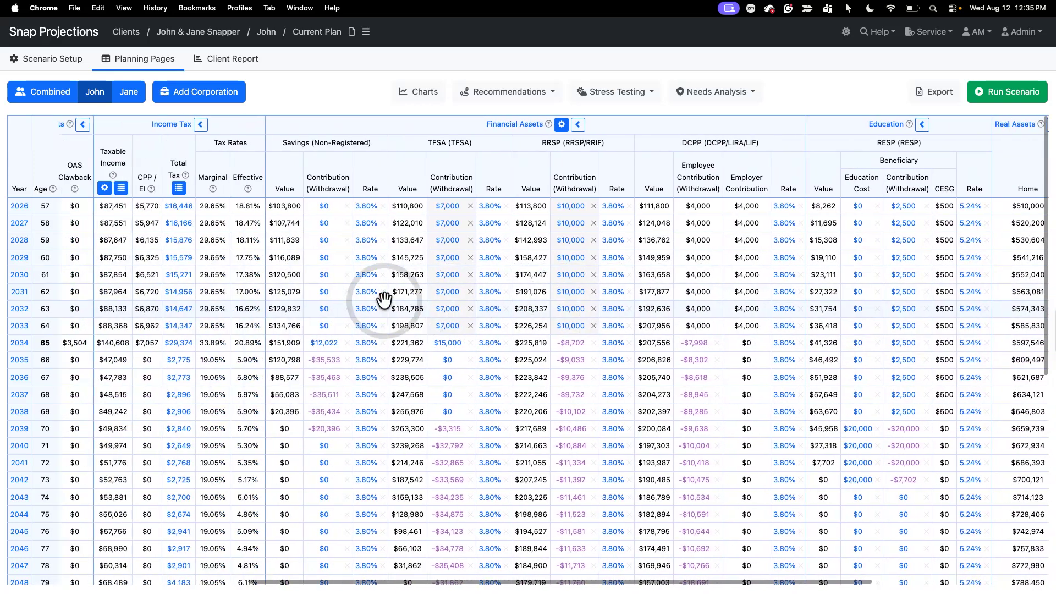
{"action": "scroll", "coordinate": [383, 300], "scroll_direction": "left", "scroll_amount": 10}
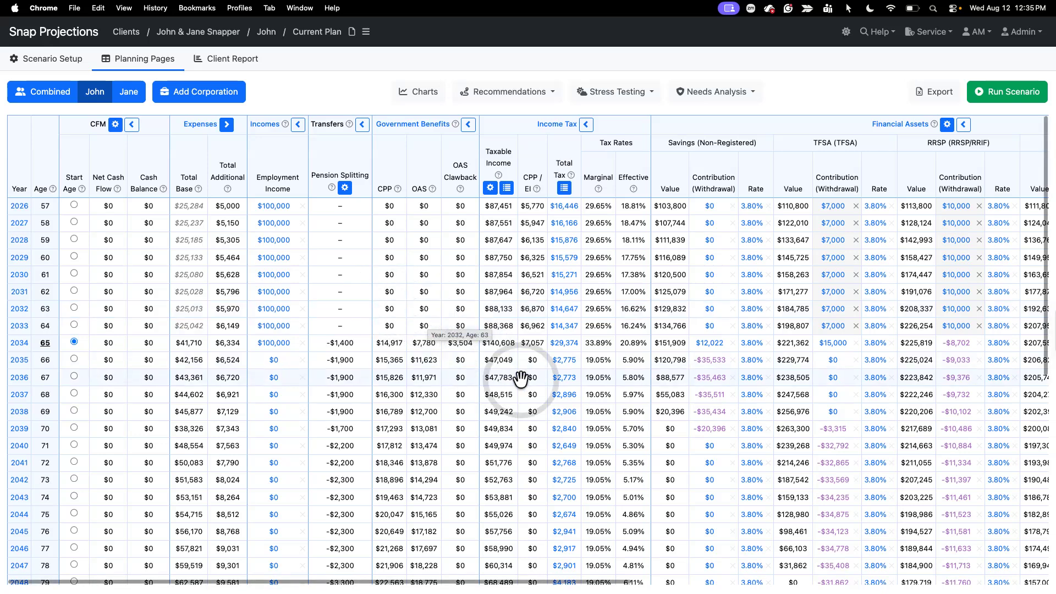
Check the contribution room for the TFSA in 2036 and the RRSP in 2030.
{"action": "scroll", "coordinate": [519, 377], "scroll_direction": "right", "scroll_amount": 8}
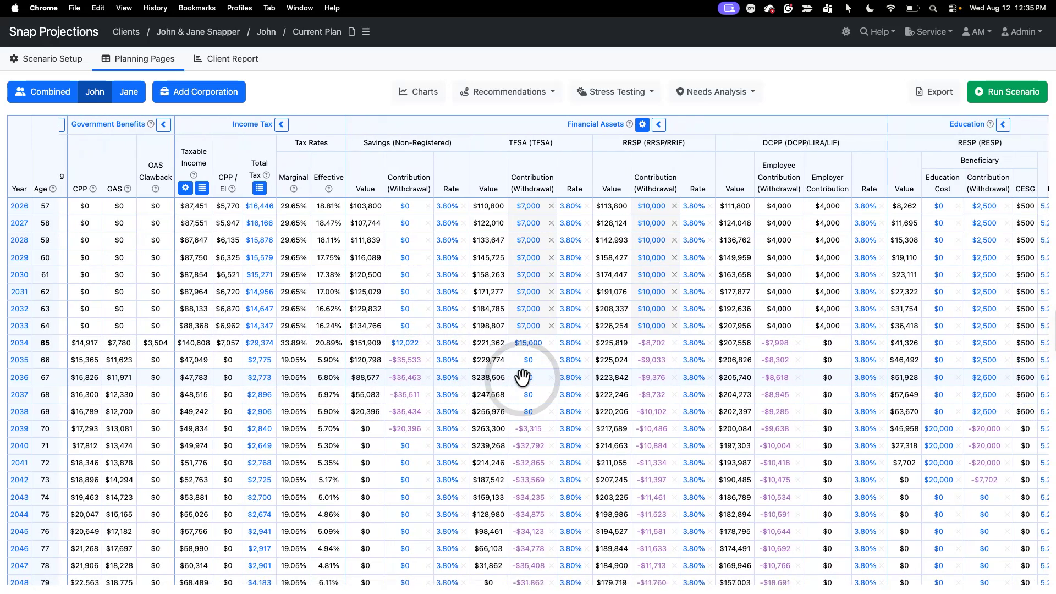
{"action": "mouse_move", "coordinate": [522, 378]}
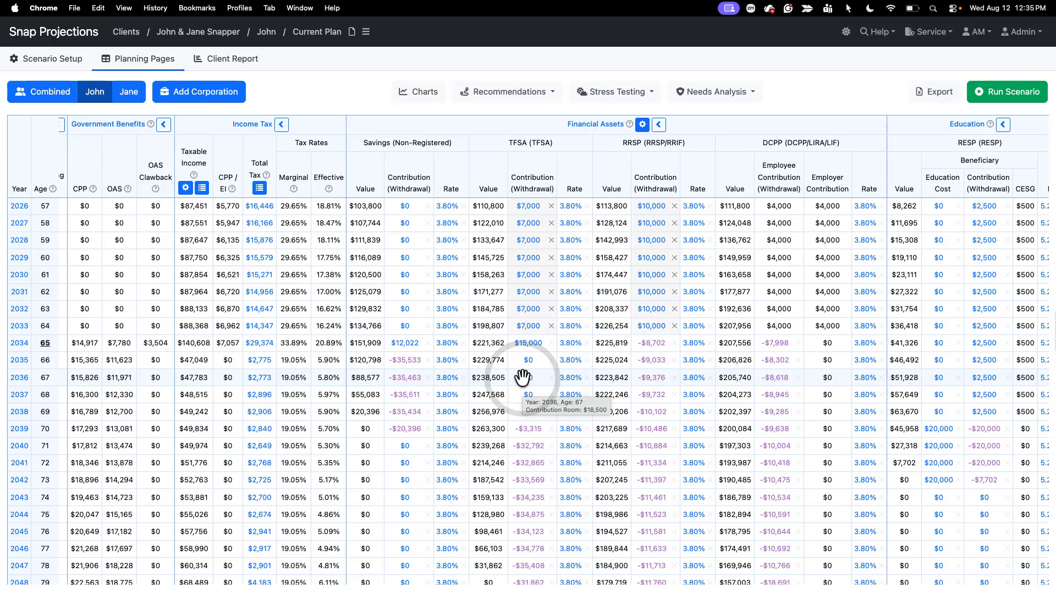
{"action": "scroll", "coordinate": [522, 377], "scroll_direction": "right", "scroll_amount": 1}
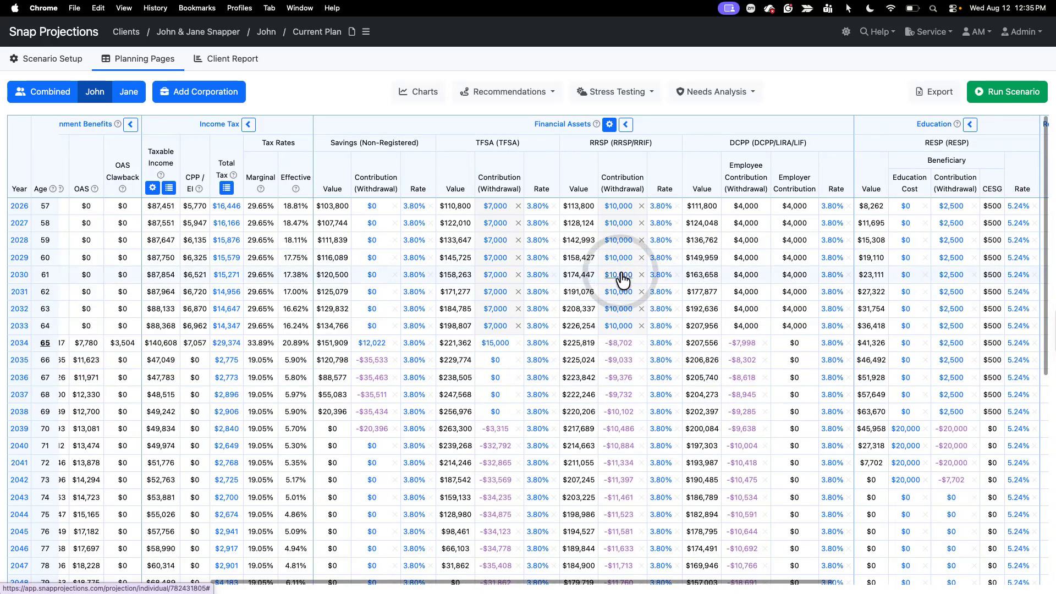
{"action": "mouse_move", "coordinate": [622, 280]}
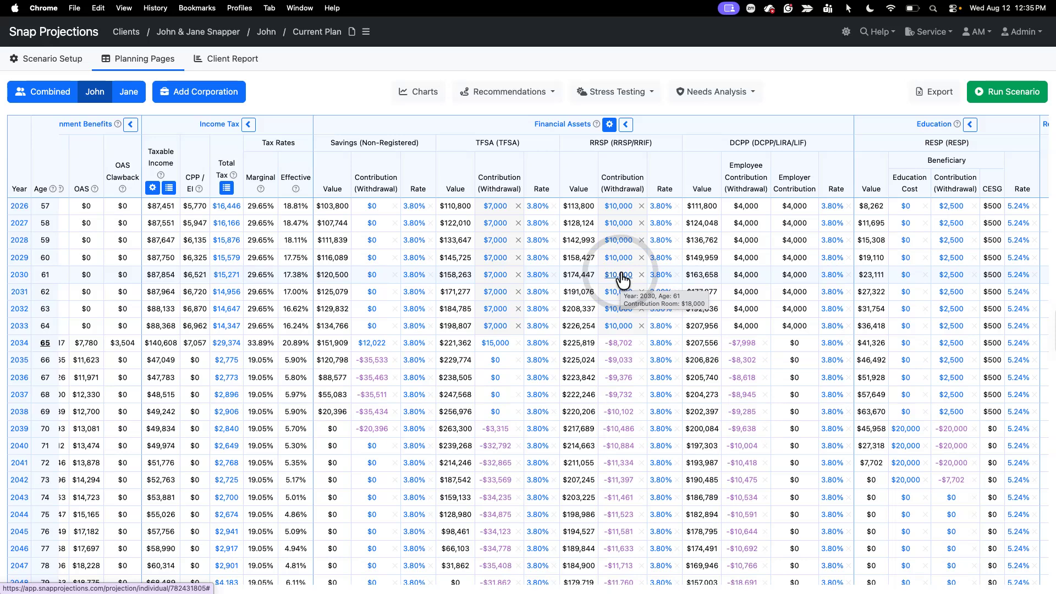
{"action": "mouse_move", "coordinate": [618, 387]}
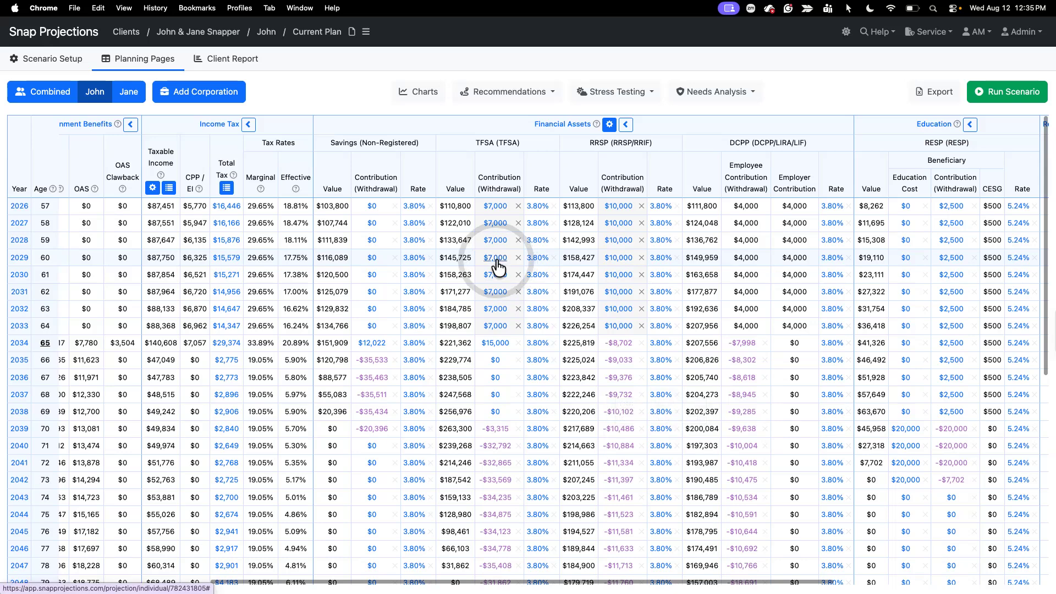
Check the TFSA contribution room for 2029 and the minimum and maximum DCPP withdrawals for 2036.
{"action": "mouse_move", "coordinate": [498, 268]}
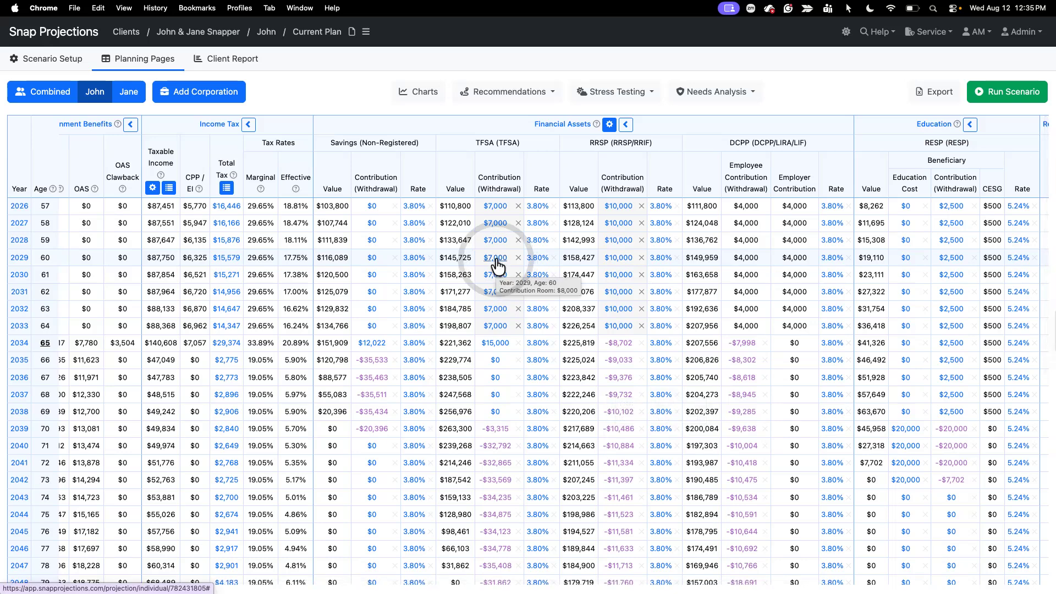
{"action": "mouse_move", "coordinate": [336, 257]}
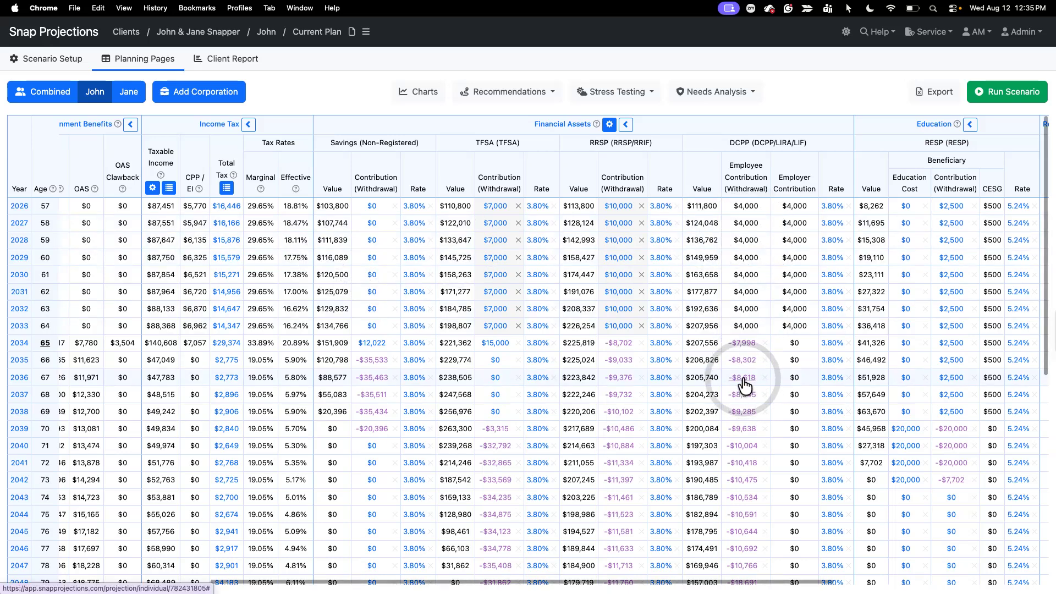
{"action": "mouse_move", "coordinate": [745, 386]}
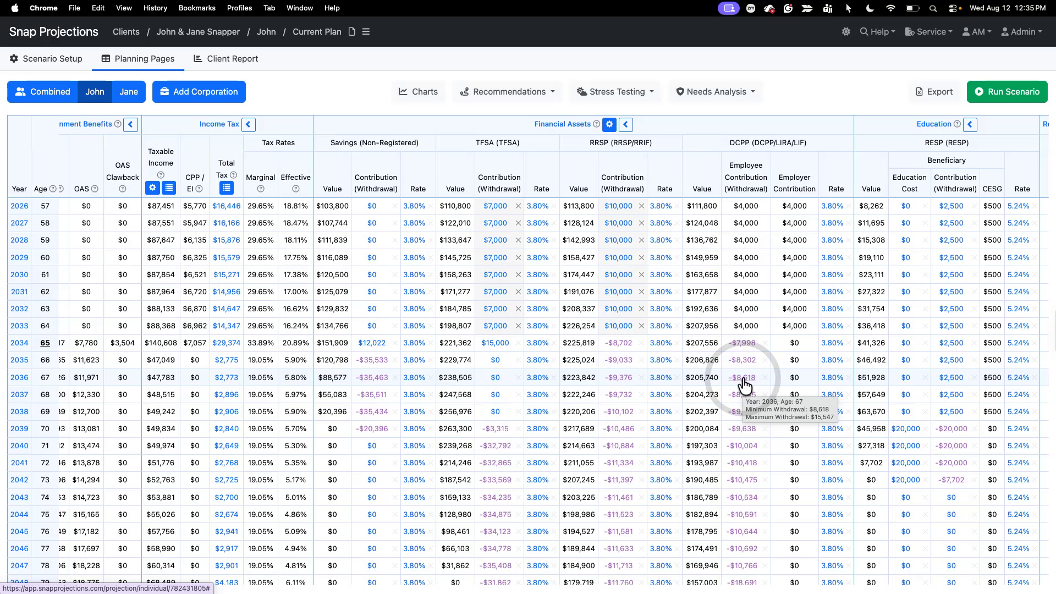
View the Income Tax Details for 2031 from the Total Tax column, and close them.
{"action": "scroll", "coordinate": [745, 386], "scroll_direction": "left", "scroll_amount": 6}
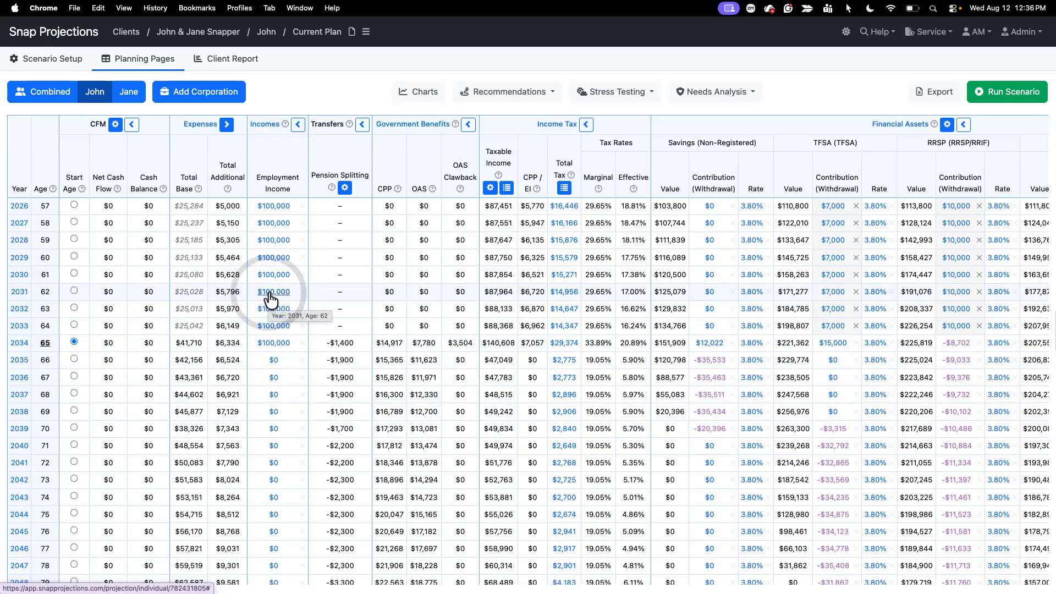
{"action": "scroll", "coordinate": [423, 367], "scroll_direction": "right", "scroll_amount": 3}
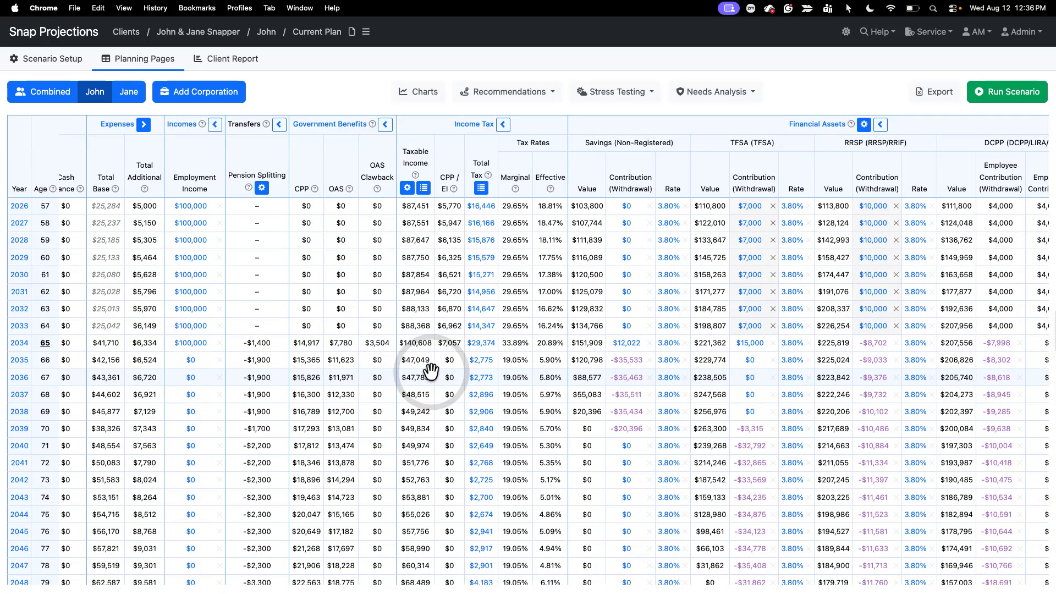
{"action": "scroll", "coordinate": [430, 372], "scroll_direction": "right", "scroll_amount": 7}
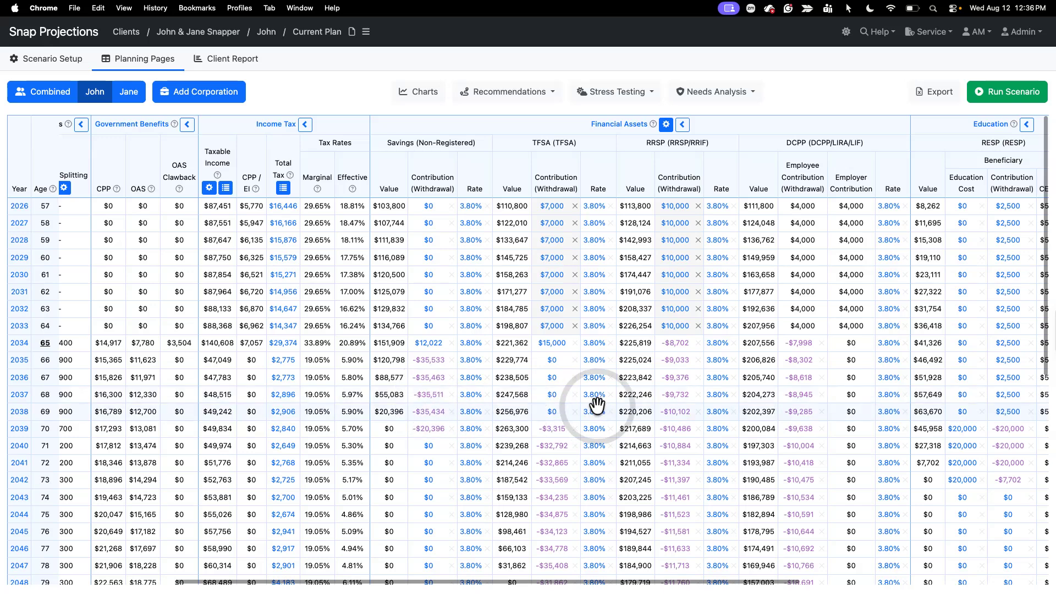
{"action": "scroll", "coordinate": [550, 380], "scroll_direction": "left", "scroll_amount": 1}
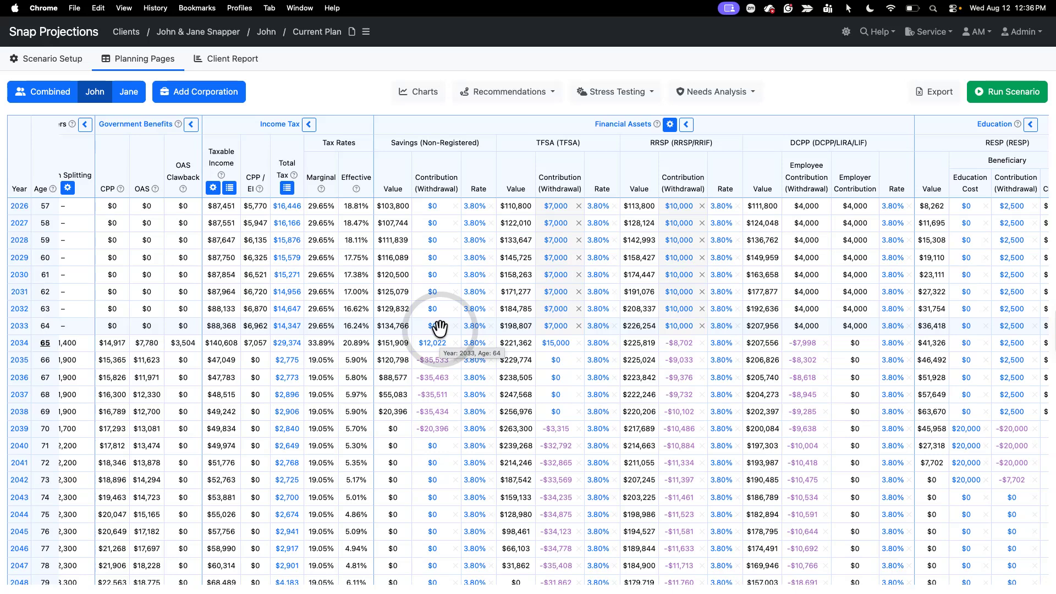
{"action": "left_click", "coordinate": [295, 292]}
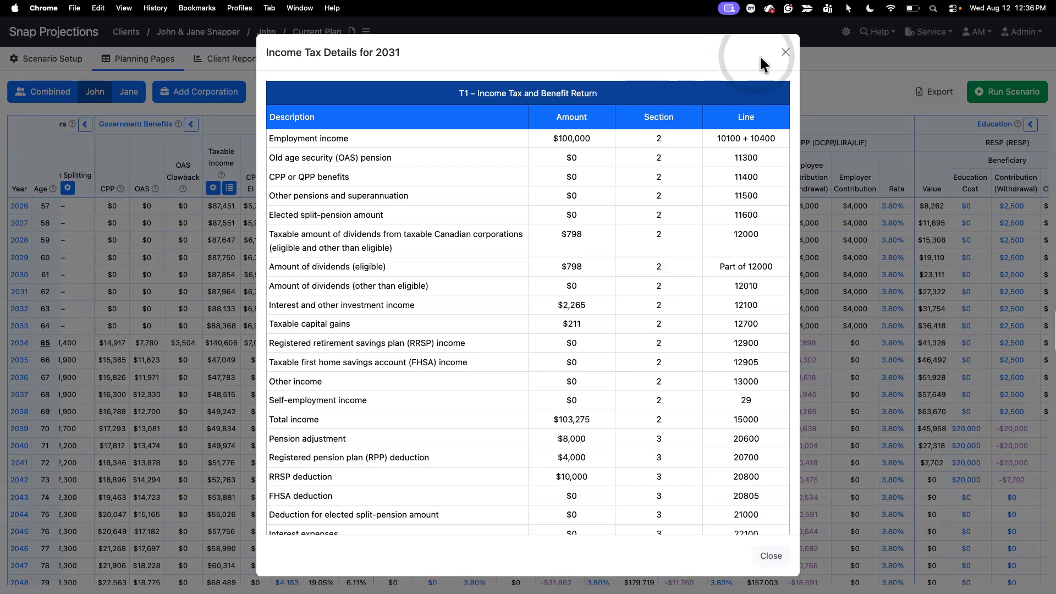
{"action": "left_click", "coordinate": [786, 53]}
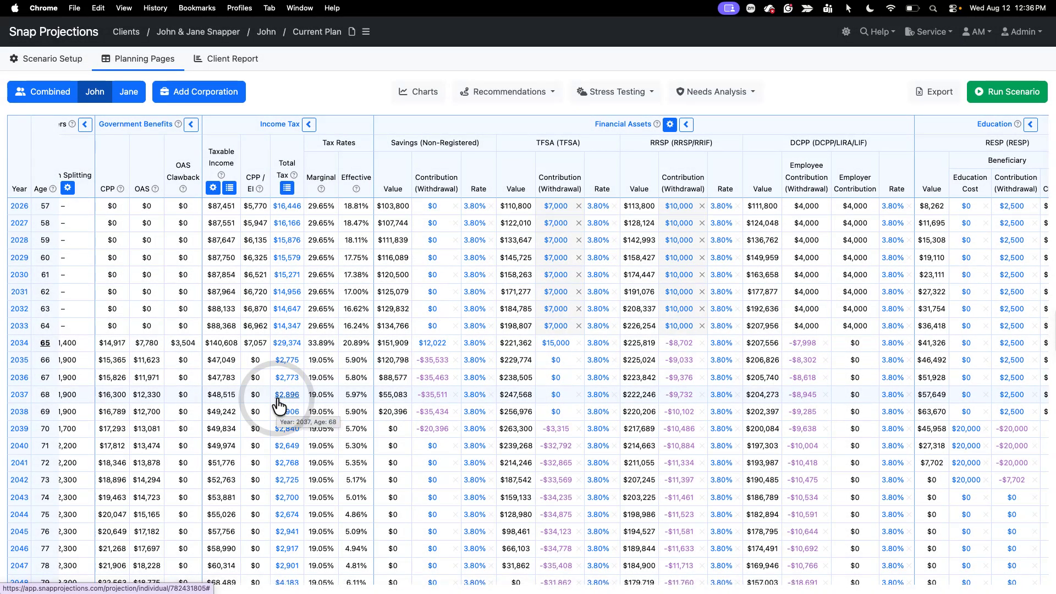
View the list of sections available in Scenario Setup without opening any of them.
{"action": "scroll", "coordinate": [279, 406], "scroll_direction": "left", "scroll_amount": 10}
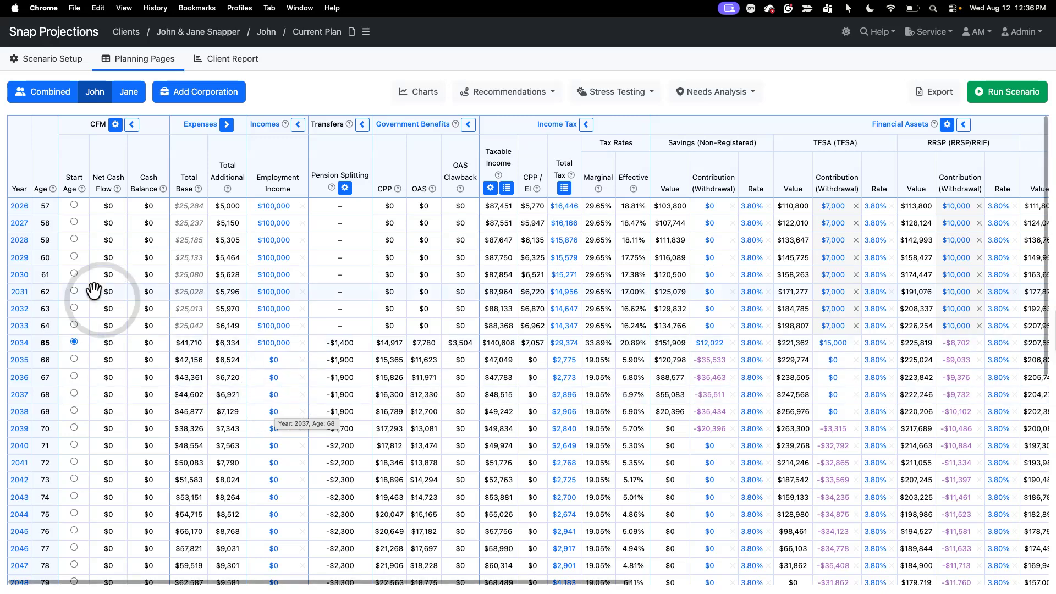
{"action": "left_click", "coordinate": [54, 60]}
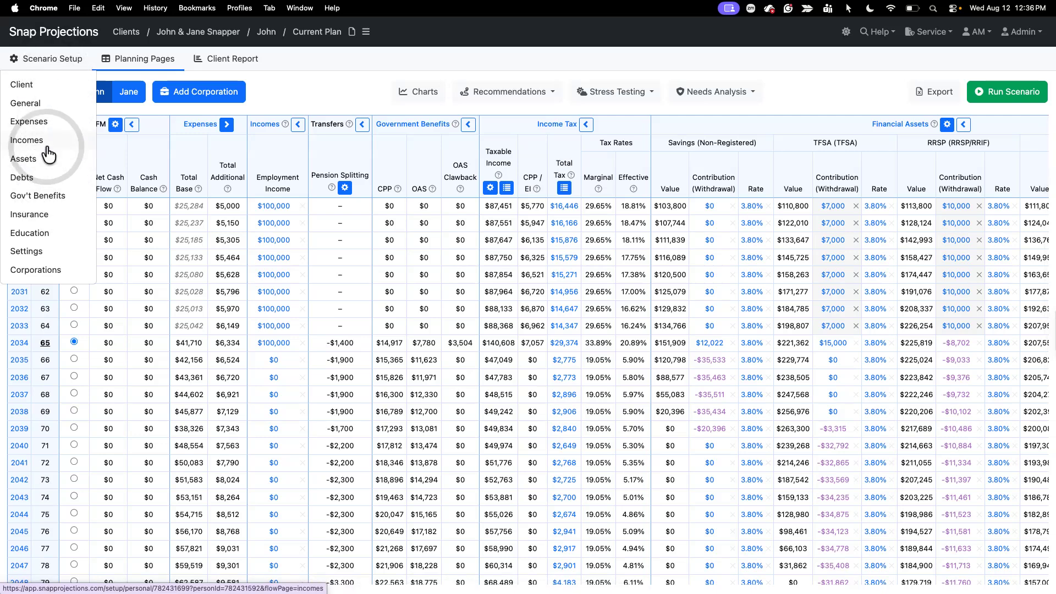
{"action": "scroll", "coordinate": [399, 329], "scroll_direction": "right", "scroll_amount": 1}
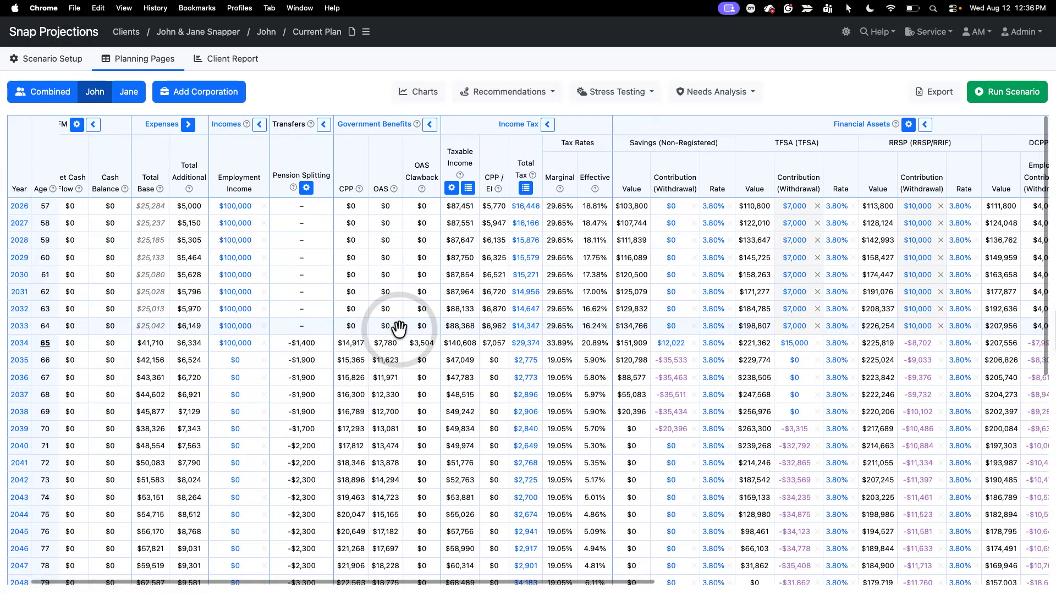
Open the first spouse's Assets setup from the Financial Assets heading, and return to the Planning Pages.
{"action": "scroll", "coordinate": [400, 329], "scroll_direction": "right", "scroll_amount": 1}
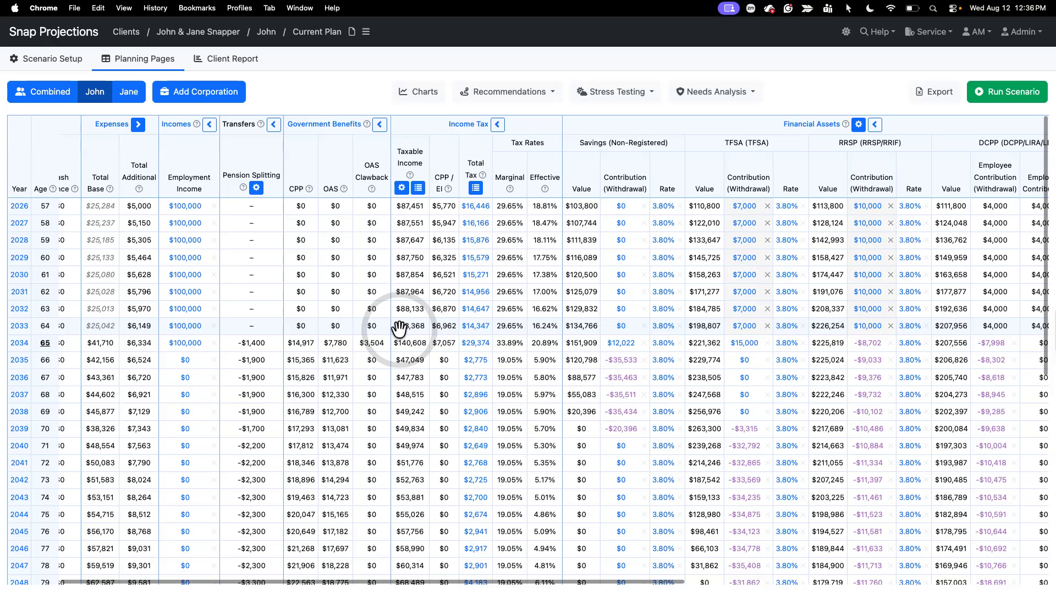
{"action": "scroll", "coordinate": [400, 329], "scroll_direction": "right", "scroll_amount": 1}
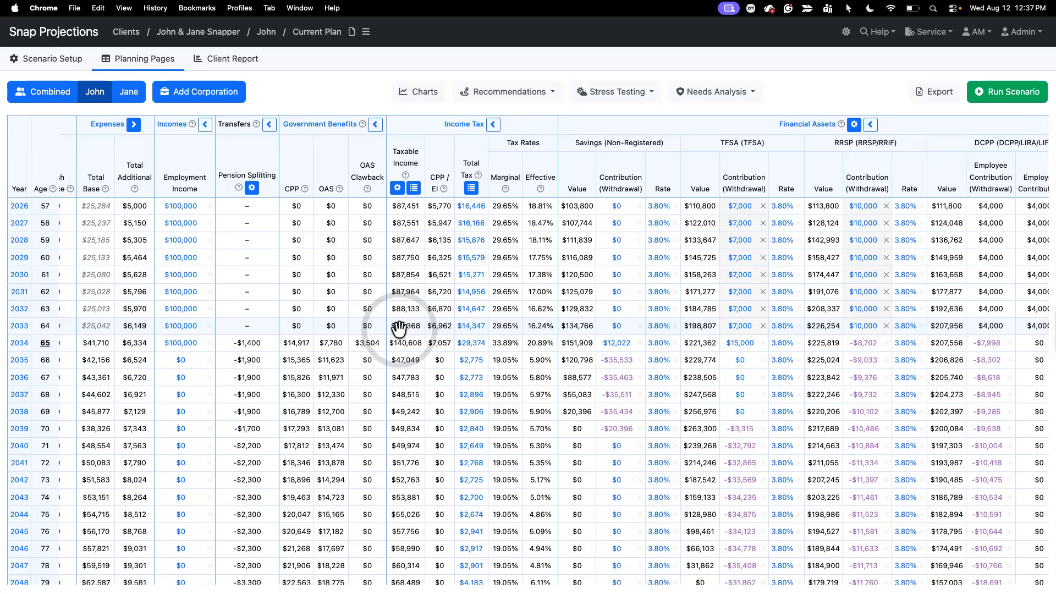
{"action": "scroll", "coordinate": [737, 490], "scroll_direction": "right", "scroll_amount": 3}
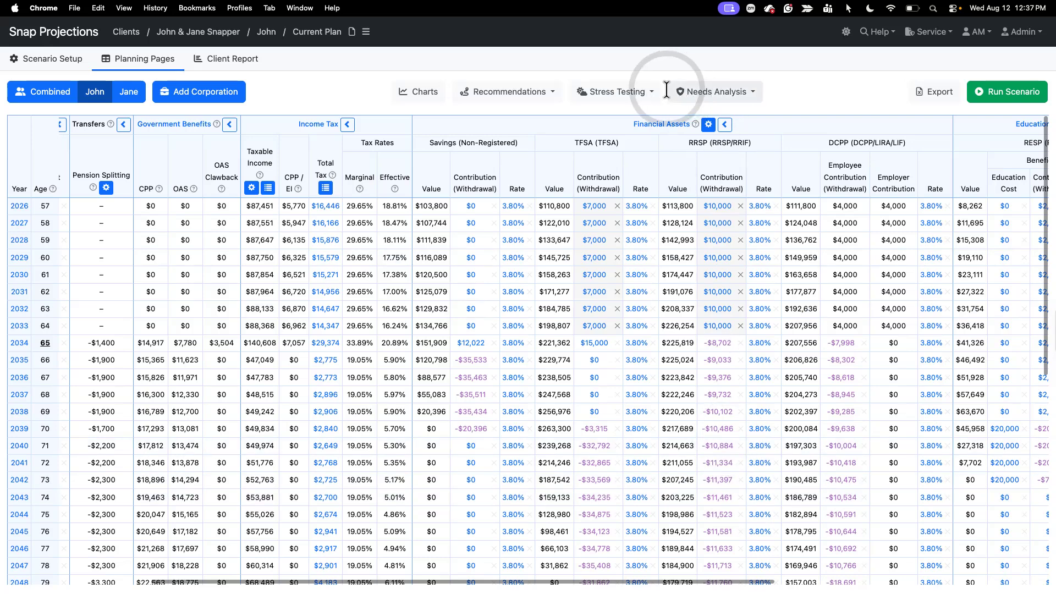
{"action": "left_click", "coordinate": [660, 124]}
{"action": "left_click", "coordinate": [487, 377]}
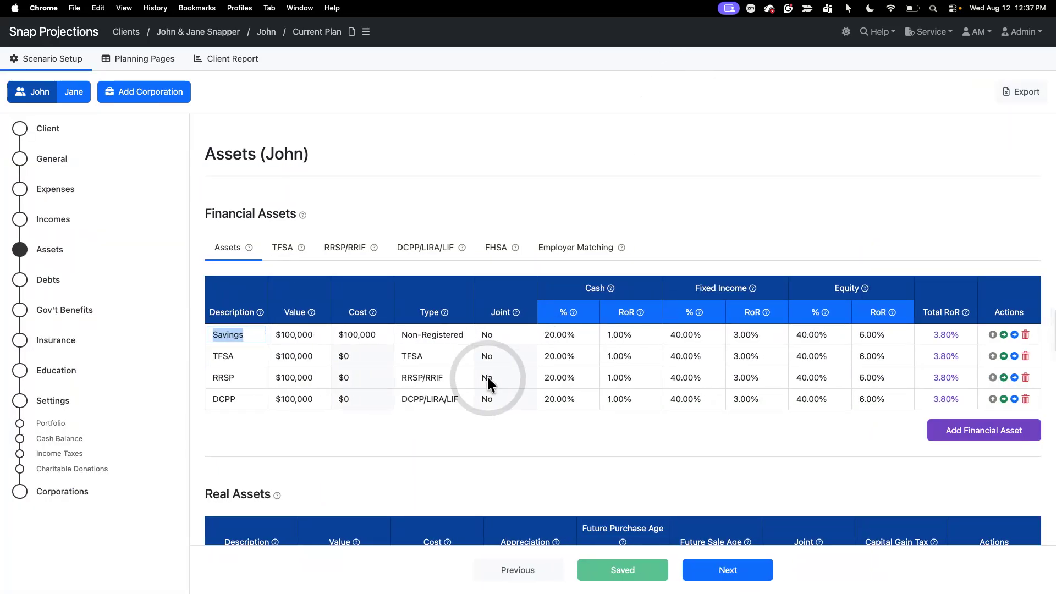
{"action": "left_click", "coordinate": [144, 63]}
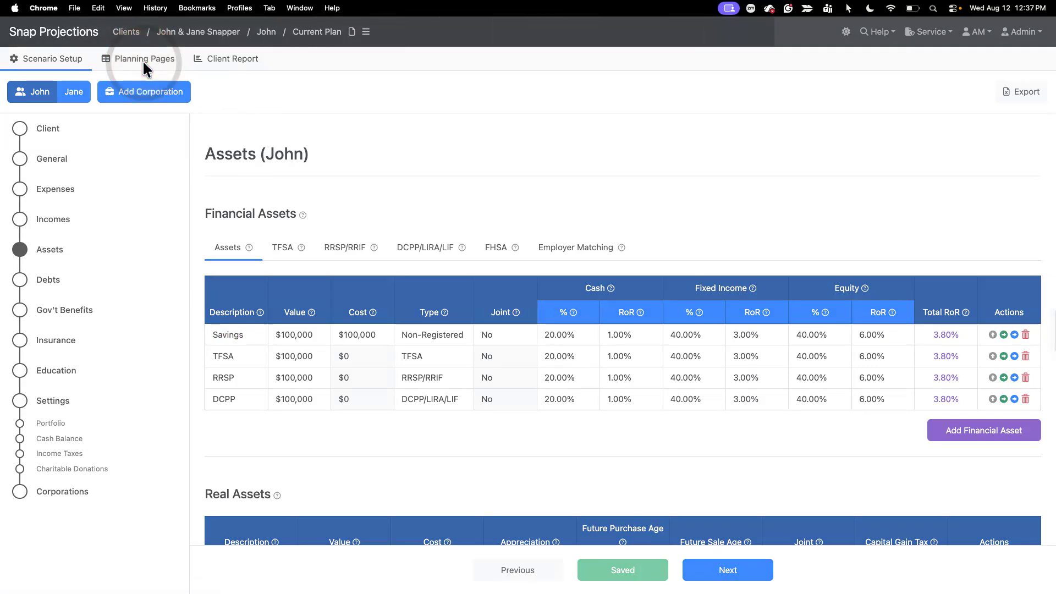
{"action": "left_click", "coordinate": [405, 235]}
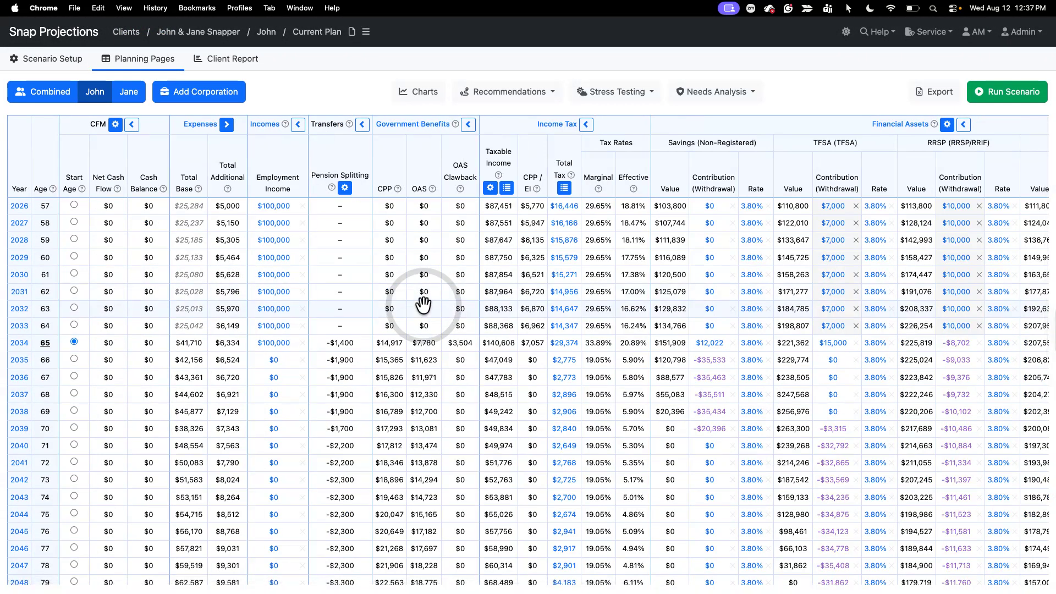
View the Financial Assets settings for the Order and Savings columns and the management method, and leave without saving.
{"action": "scroll", "coordinate": [424, 304], "scroll_direction": "right", "scroll_amount": 2}
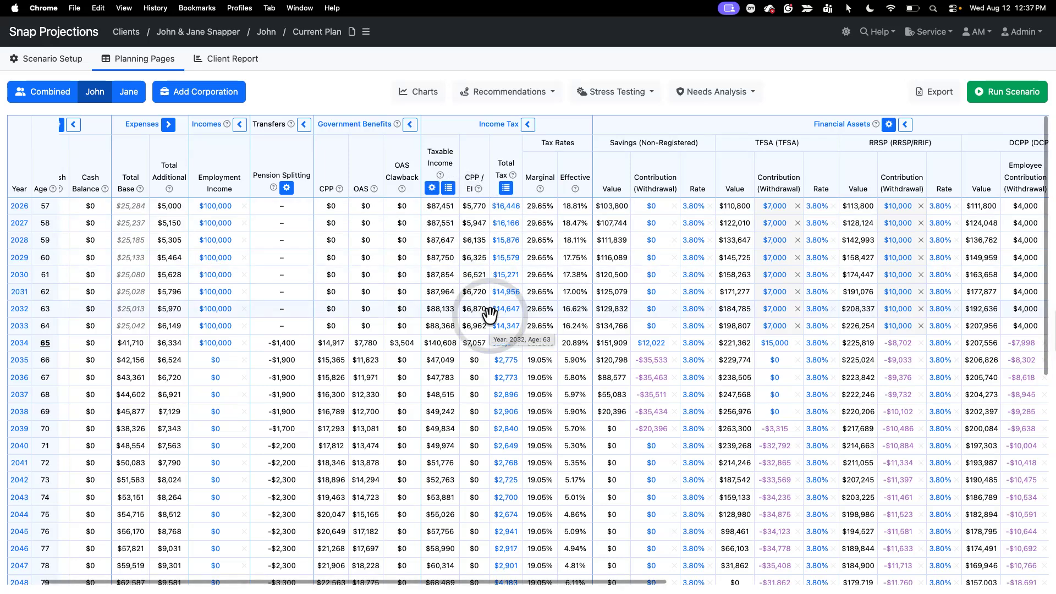
{"action": "scroll", "coordinate": [489, 314], "scroll_direction": "right", "scroll_amount": 3}
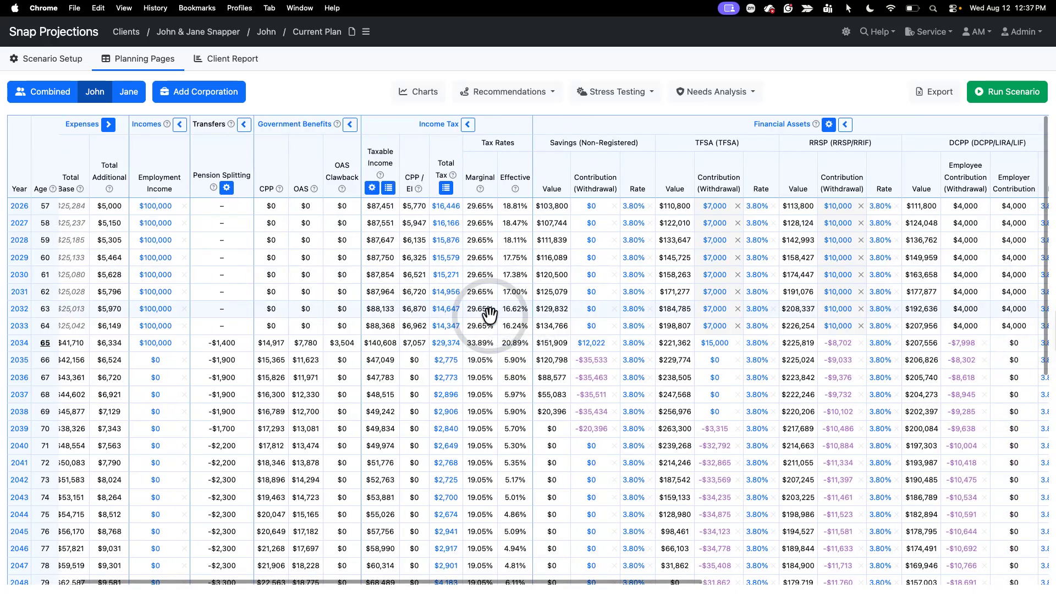
{"action": "scroll", "coordinate": [681, 259], "scroll_direction": "right", "scroll_amount": 2}
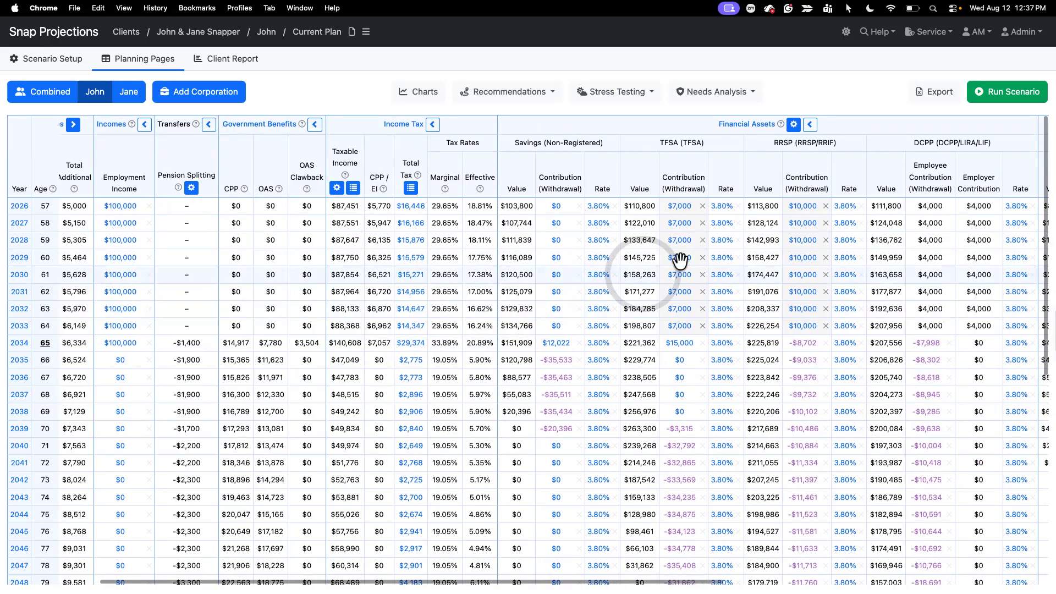
{"action": "left_click", "coordinate": [794, 125]}
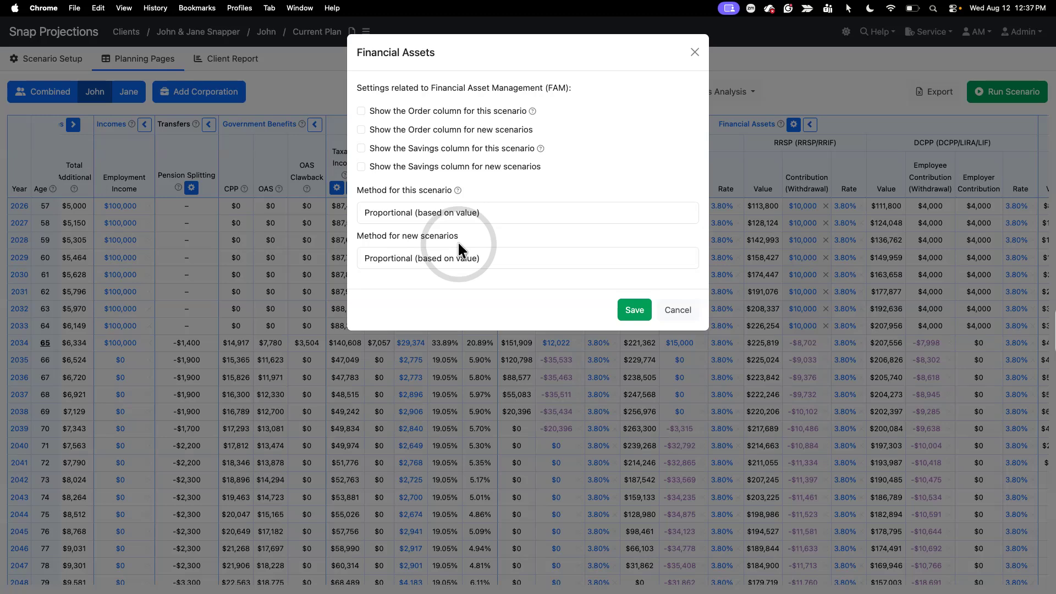
{"action": "left_click", "coordinate": [682, 312]}
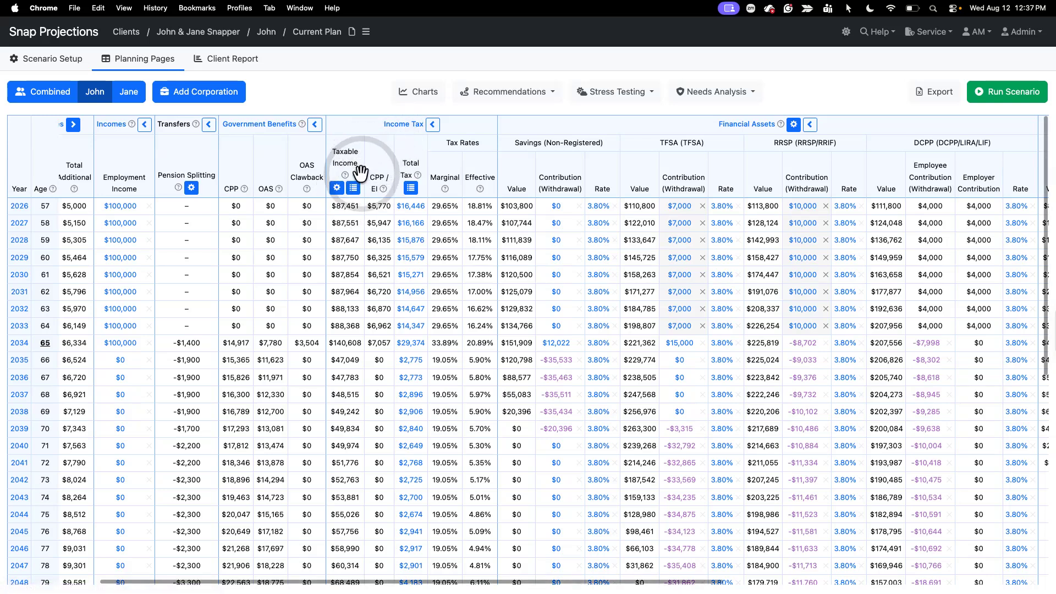
Review the Taxable Income Details for all years through 2069, and close them.
{"action": "left_click", "coordinate": [354, 189]}
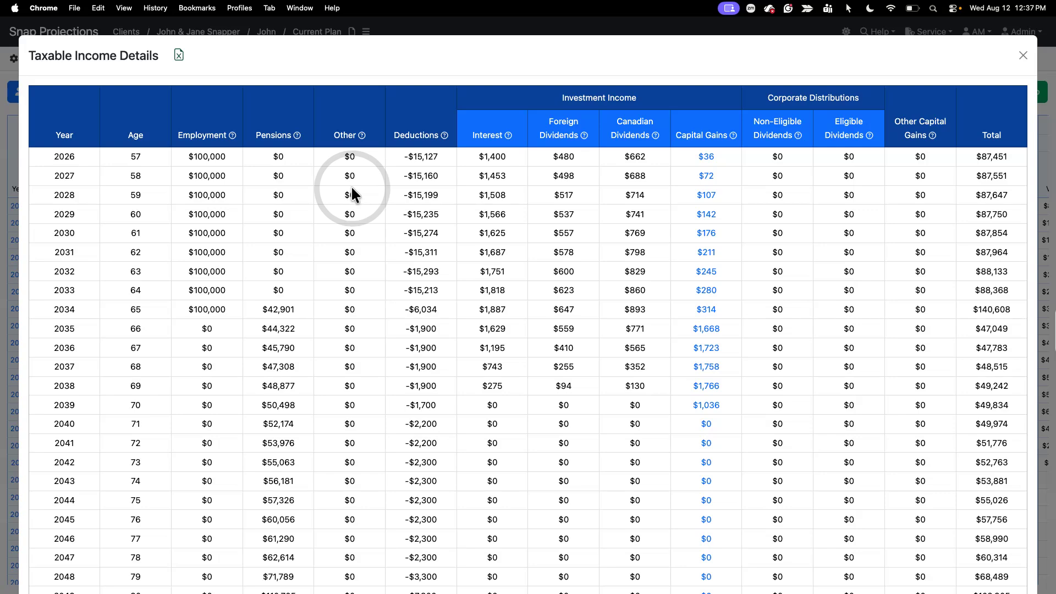
{"action": "scroll", "coordinate": [541, 265], "scroll_direction": "down", "scroll_amount": 10}
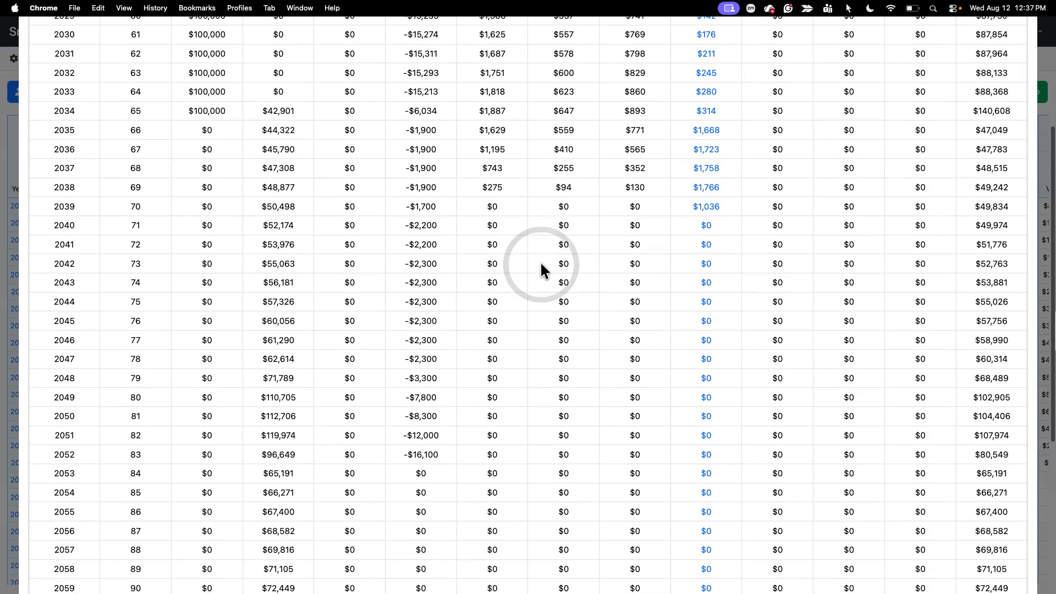
{"action": "scroll", "coordinate": [797, 363], "scroll_direction": "down", "scroll_amount": 5}
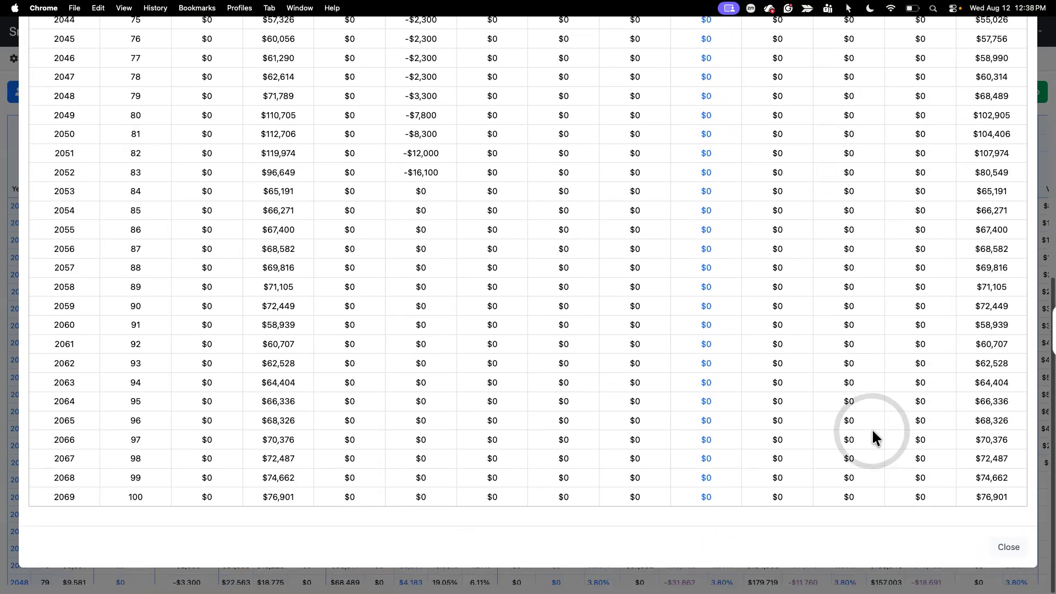
{"action": "left_click", "coordinate": [1001, 547]}
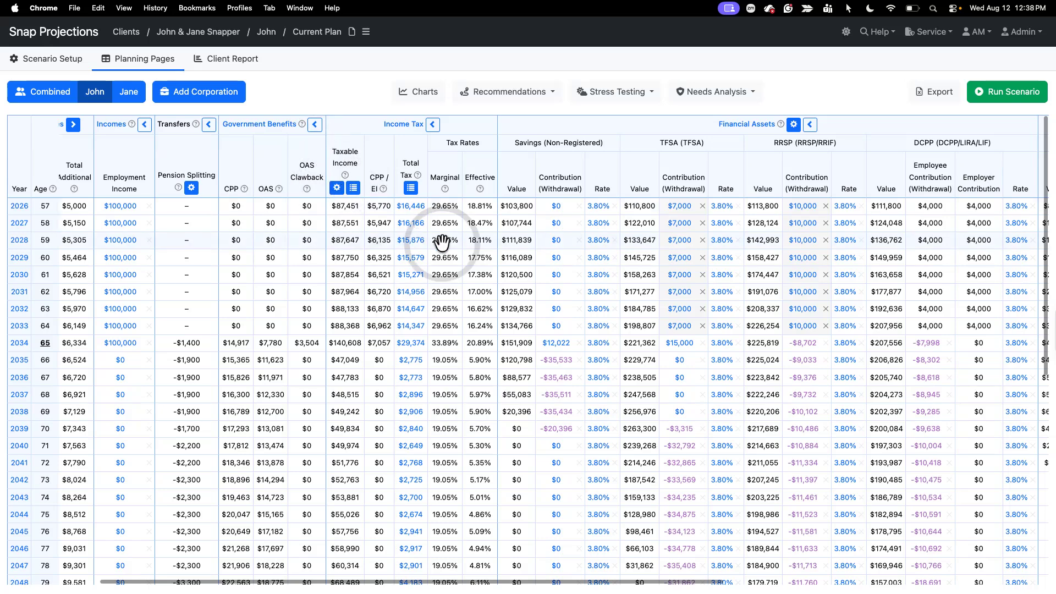
Open the 2028 employment income for editing to view its override options, and close it without changes.
{"action": "scroll", "coordinate": [869, 226], "scroll_direction": "right", "scroll_amount": 10}
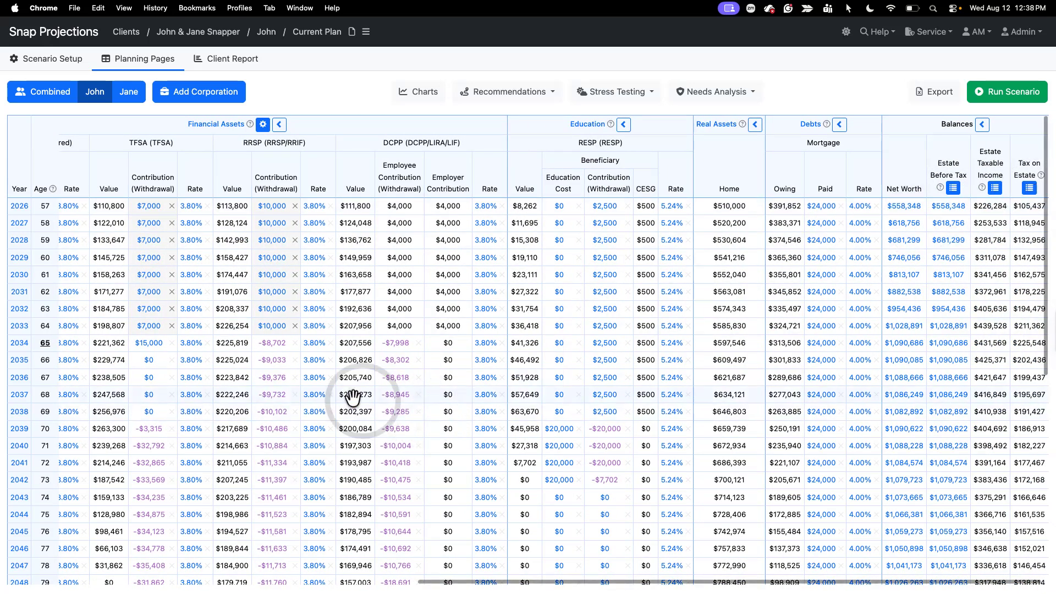
{"action": "scroll", "coordinate": [332, 395], "scroll_direction": "left", "scroll_amount": 2}
{"action": "scroll", "coordinate": [332, 395], "scroll_direction": "left", "scroll_amount": 6}
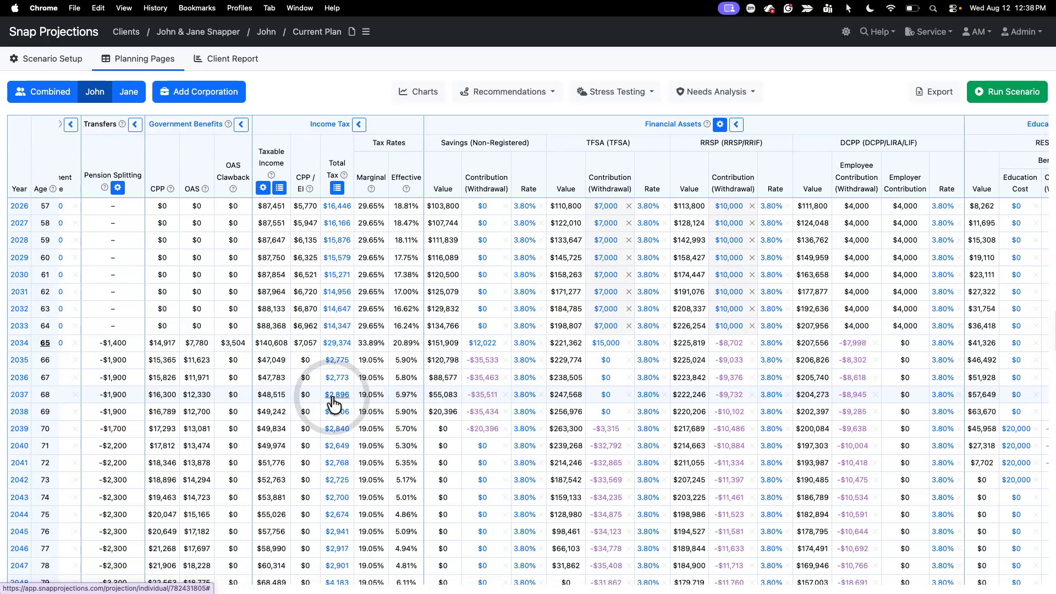
{"action": "scroll", "coordinate": [334, 405], "scroll_direction": "left", "scroll_amount": 1}
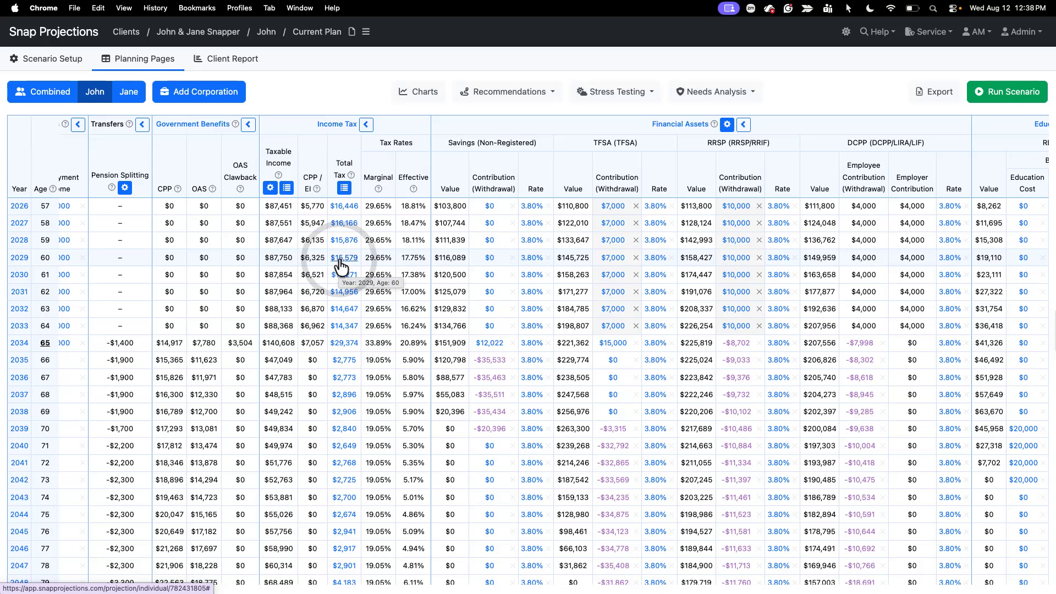
{"action": "scroll", "coordinate": [339, 259], "scroll_direction": "left", "scroll_amount": 5}
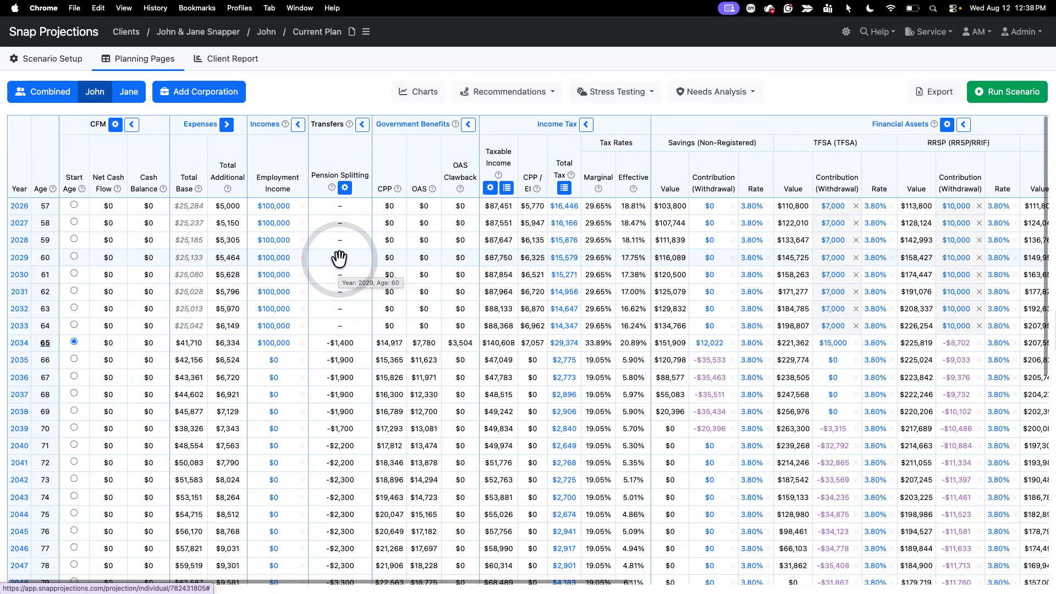
{"action": "left_click", "coordinate": [275, 240]}
{"action": "left_click", "coordinate": [323, 155]}
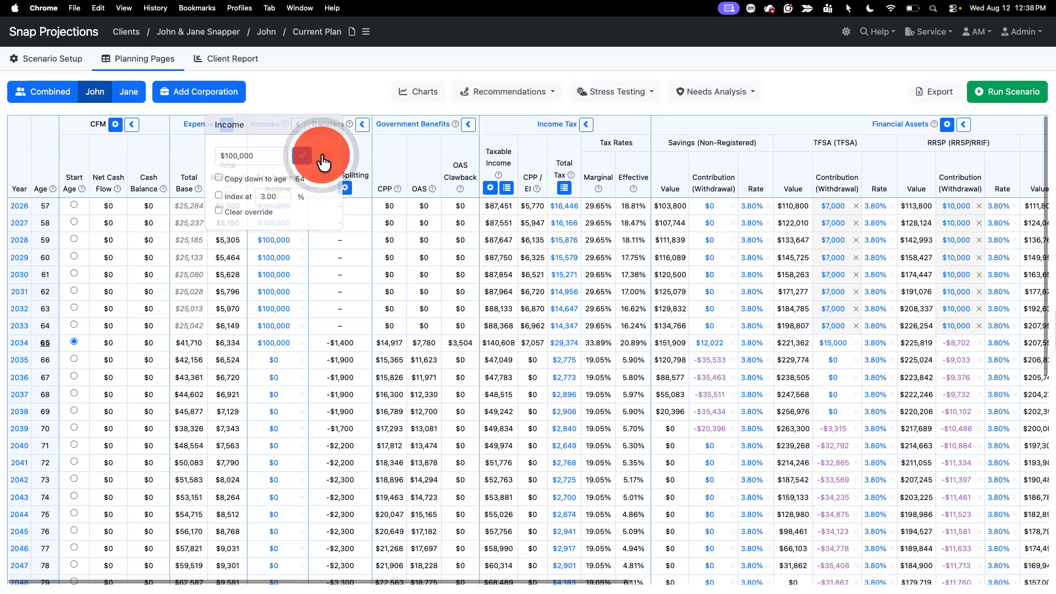
Check the contribution room behind the 2029 TFSA contribution.
{"action": "scroll", "coordinate": [478, 341], "scroll_direction": "right", "scroll_amount": 5}
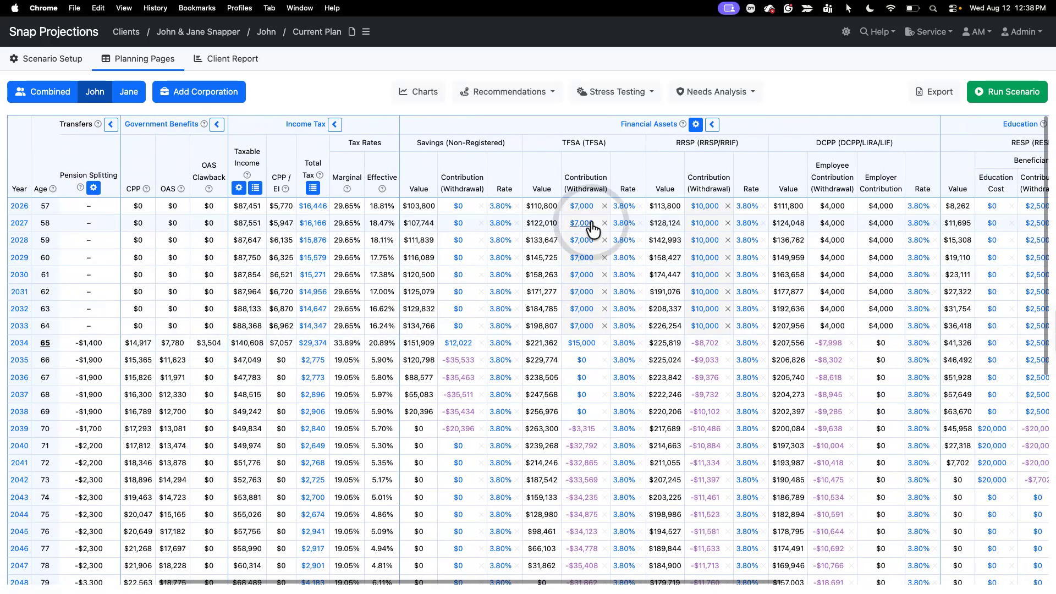
{"action": "mouse_move", "coordinate": [587, 261]}
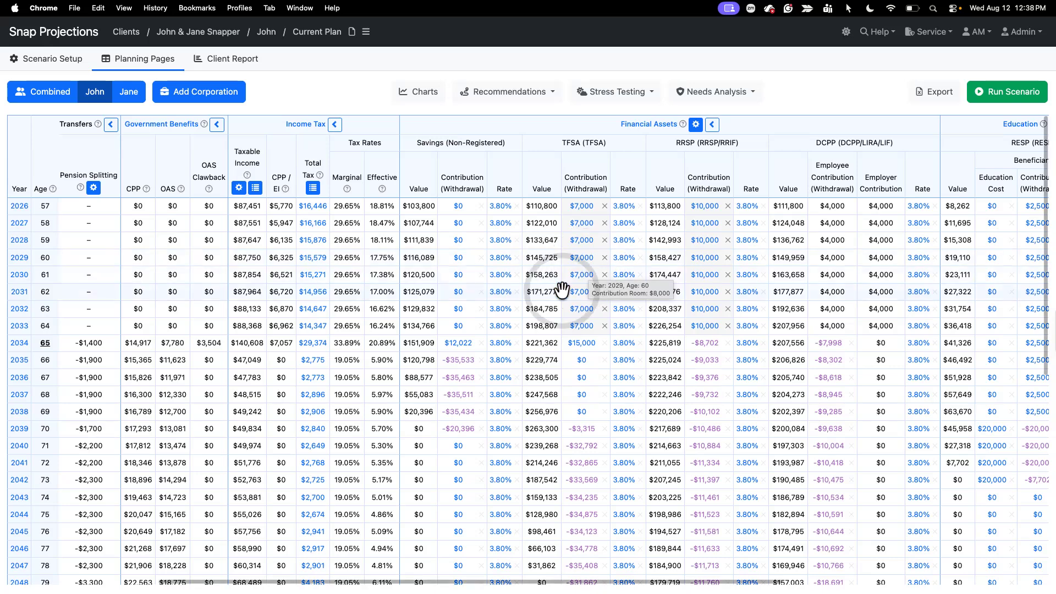
Examine the shaded shortfall years through 2069, including how the 2056 total base expenses divide between the spouses.
{"action": "scroll", "coordinate": [545, 303], "scroll_direction": "left", "scroll_amount": 5}
{"action": "scroll", "coordinate": [547, 316], "scroll_direction": "down", "scroll_amount": 2}
{"action": "scroll", "coordinate": [547, 319], "scroll_direction": "down", "scroll_amount": 6}
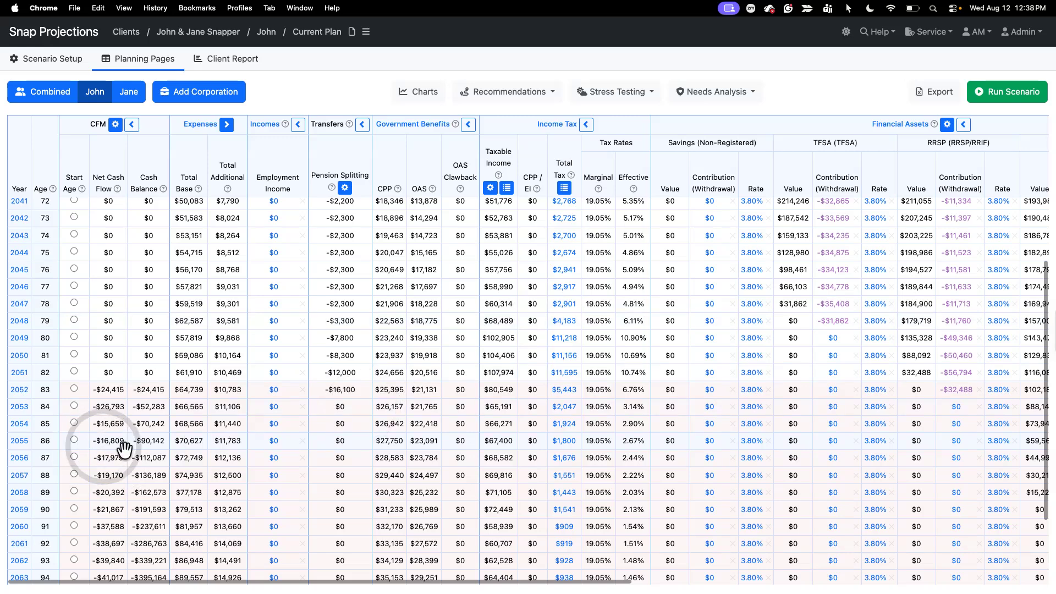
{"action": "mouse_move", "coordinate": [182, 461]}
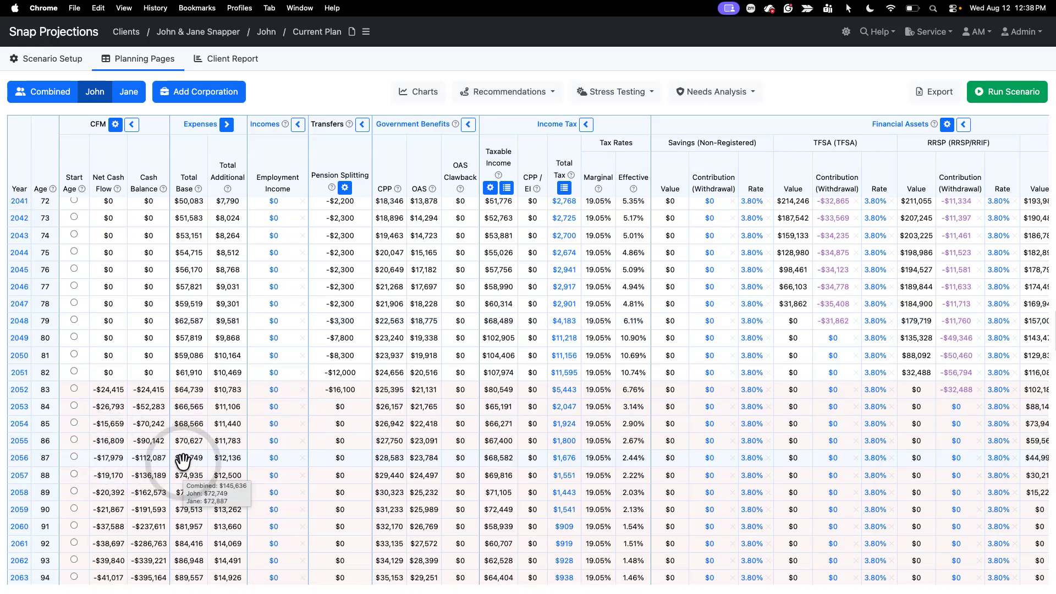
{"action": "scroll", "coordinate": [183, 461], "scroll_direction": "down", "scroll_amount": 3}
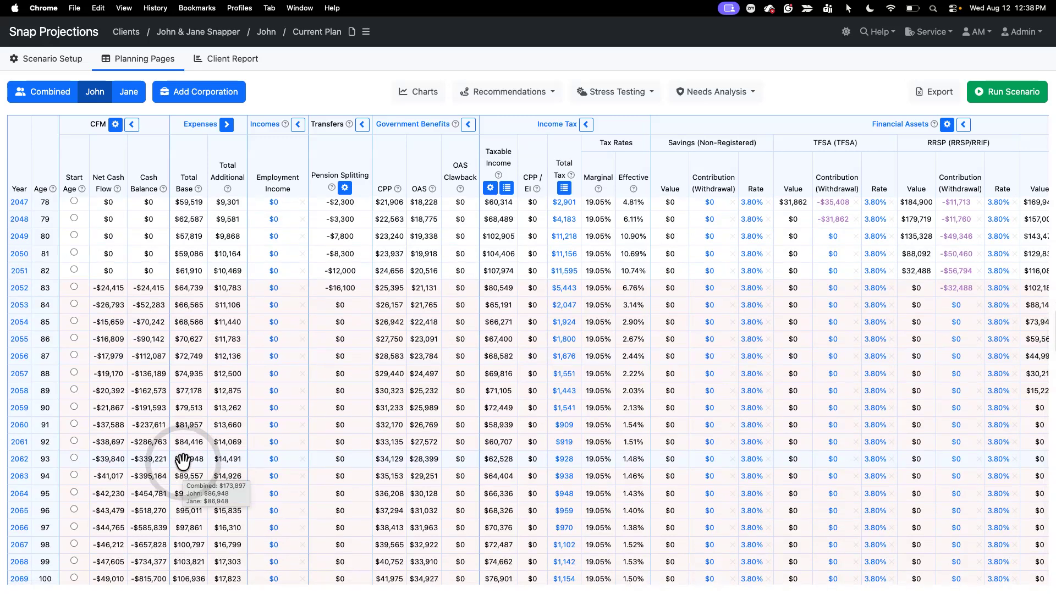
{"action": "scroll", "coordinate": [183, 461], "scroll_direction": "up", "scroll_amount": 10}
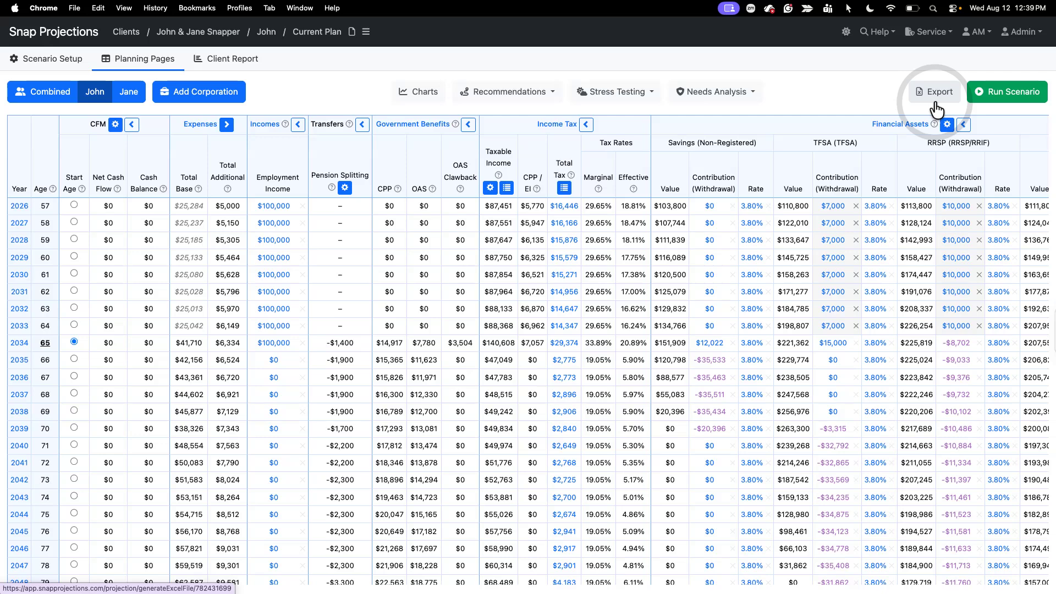
Enlarge the page by one zoom level to view the shortened export and run controls, and return the zoom to 110%.
{"action": "key", "text": "super+equal"}
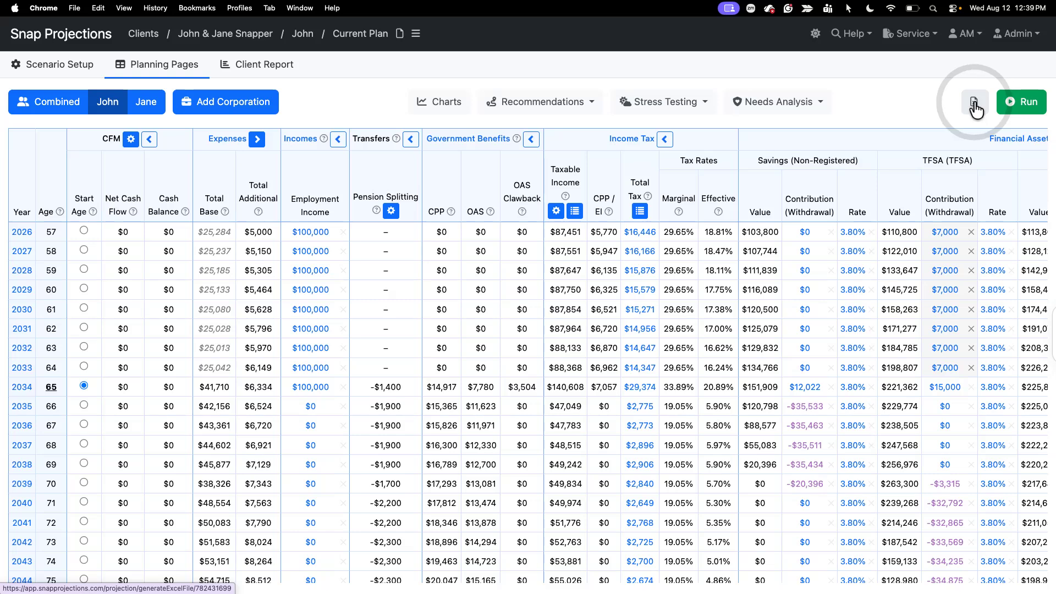
{"action": "key", "text": "super+minus"}
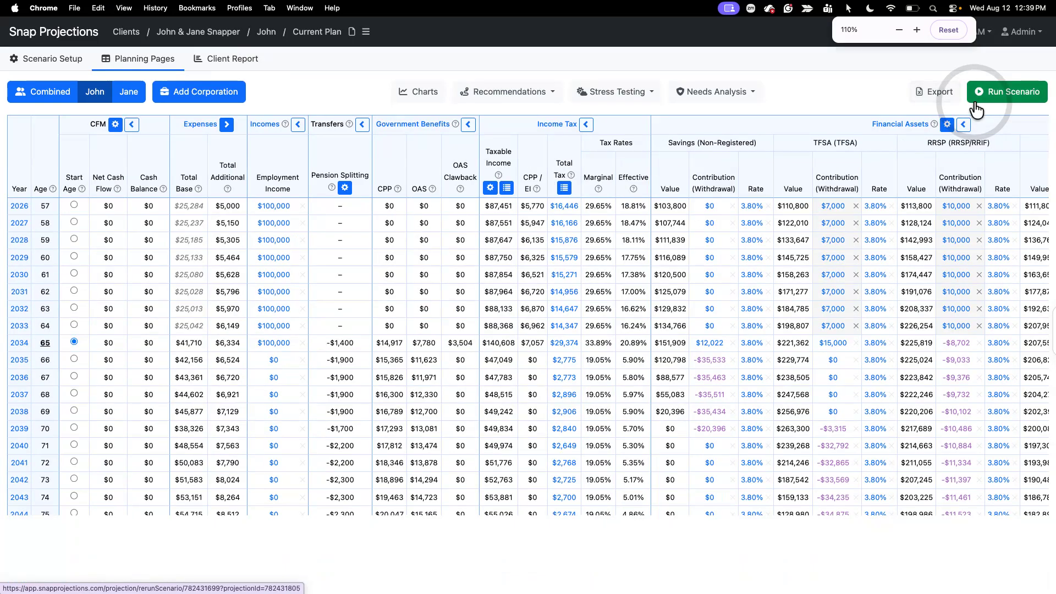